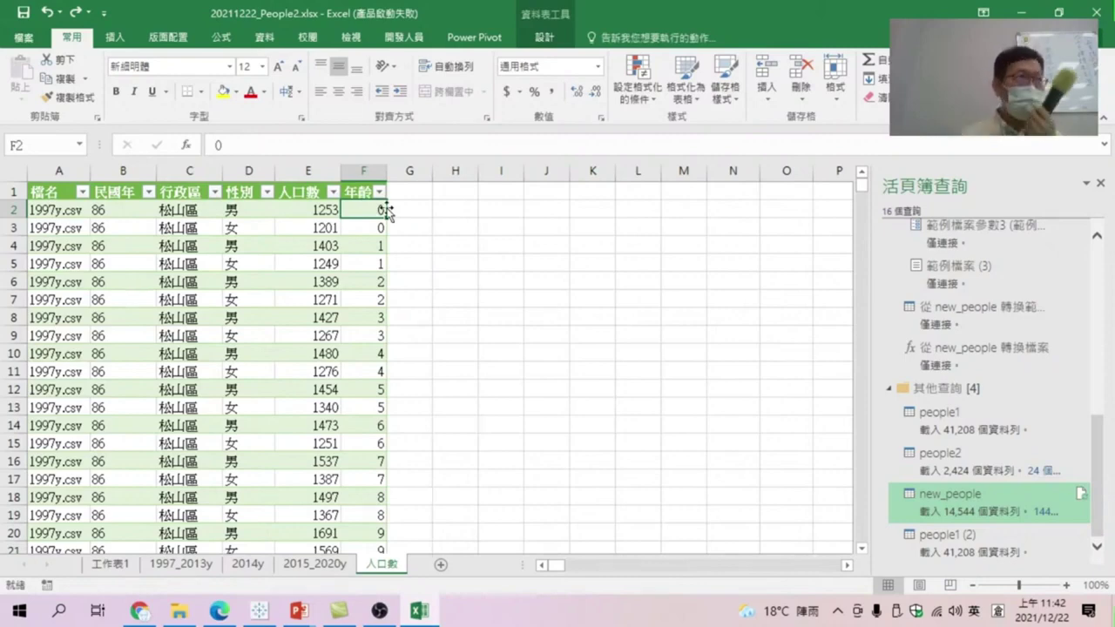
- Inspect the 年齡 column to find the blank age cells that follow age 99
{"action": "key", "text": "ctrl+Down"}
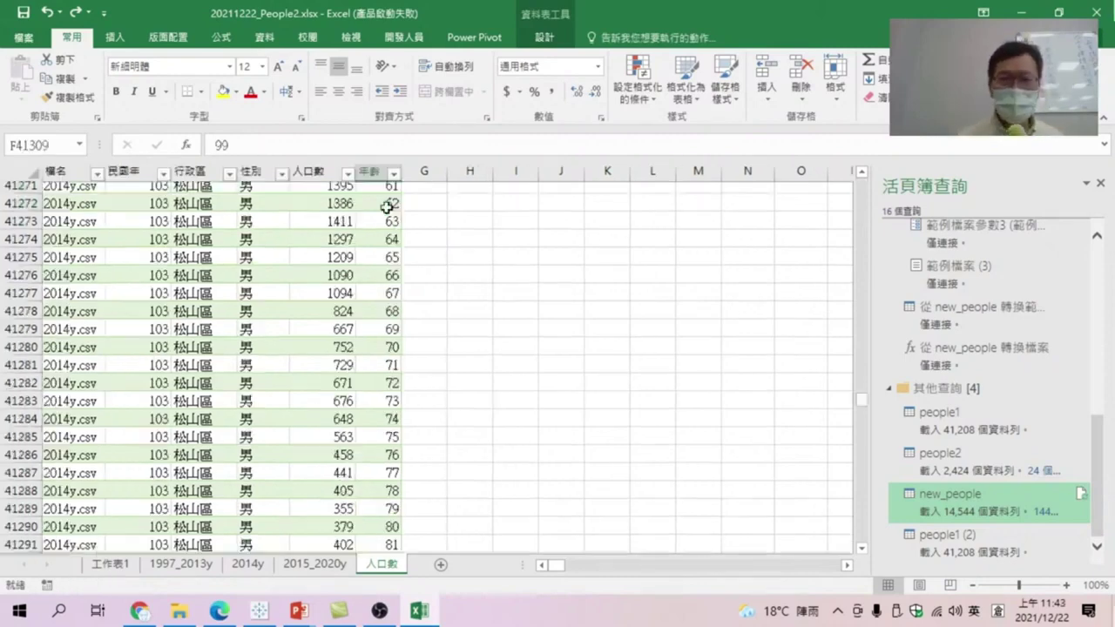
{"action": "scroll", "coordinate": [409, 383], "scroll_direction": "down", "scroll_amount": 2}
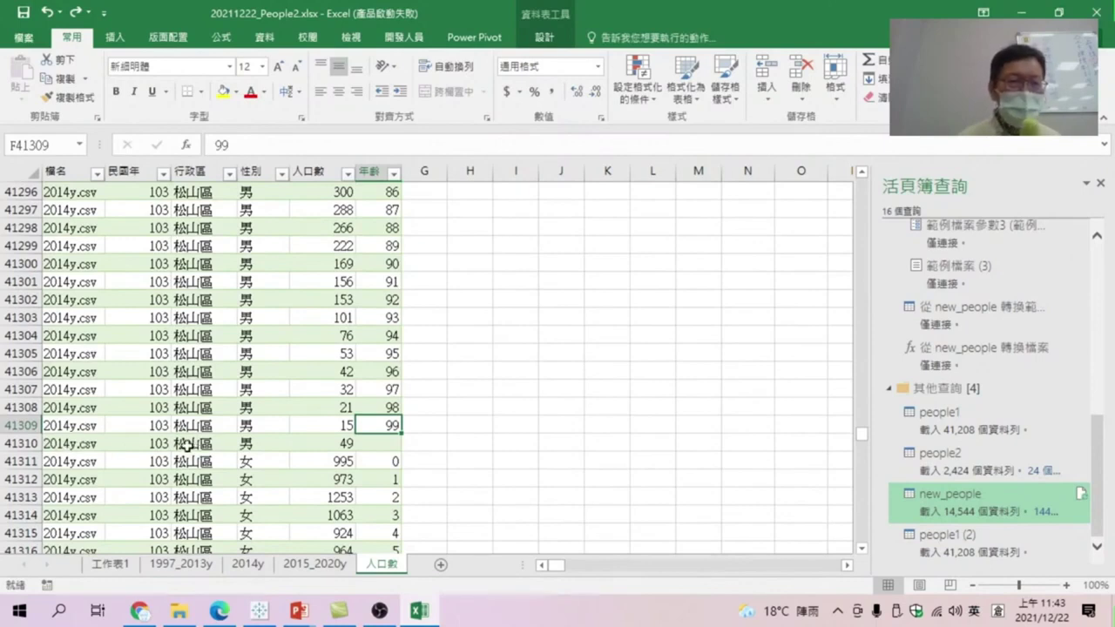
{"action": "left_click", "coordinate": [389, 445]}
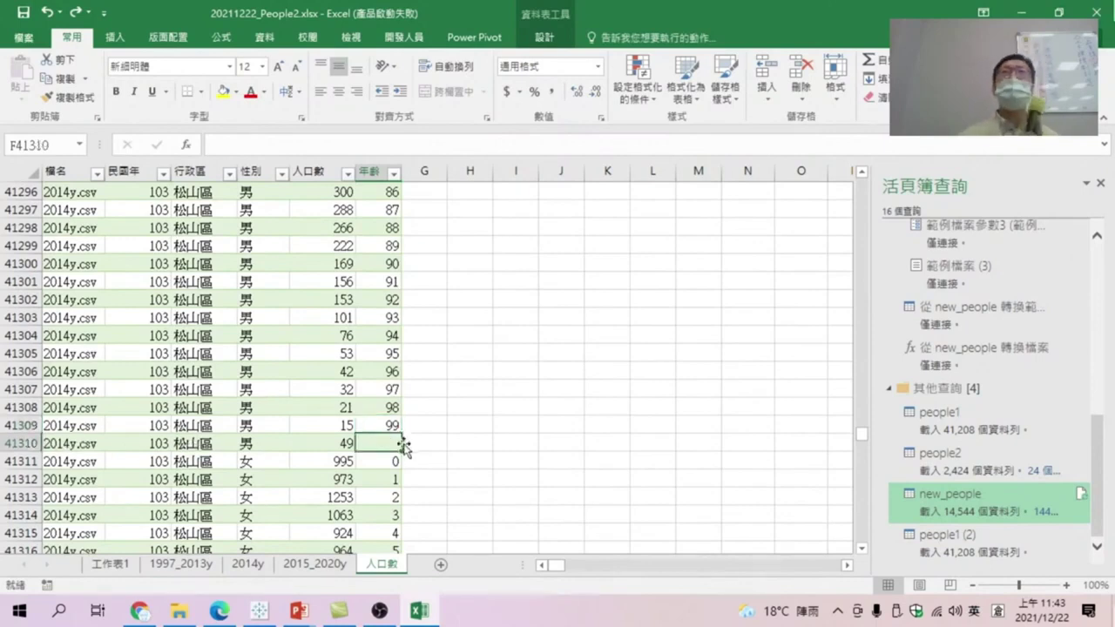
{"action": "left_click", "coordinate": [392, 479]}
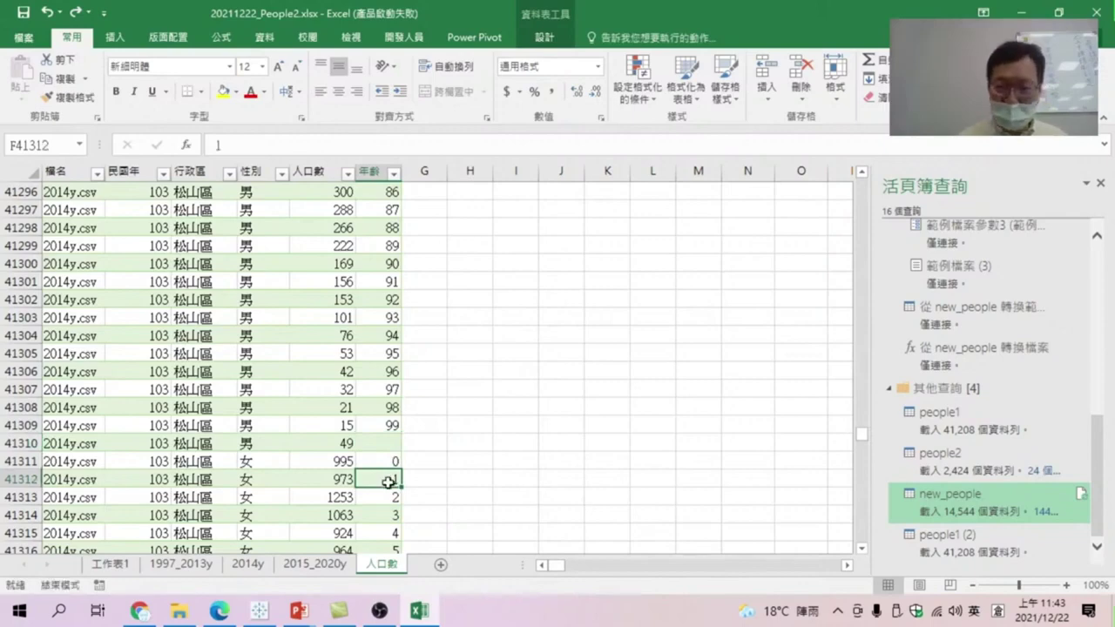
{"action": "key", "text": "ctrl+Down"}
{"action": "scroll", "coordinate": [131, 522], "scroll_direction": "down", "scroll_amount": 1}
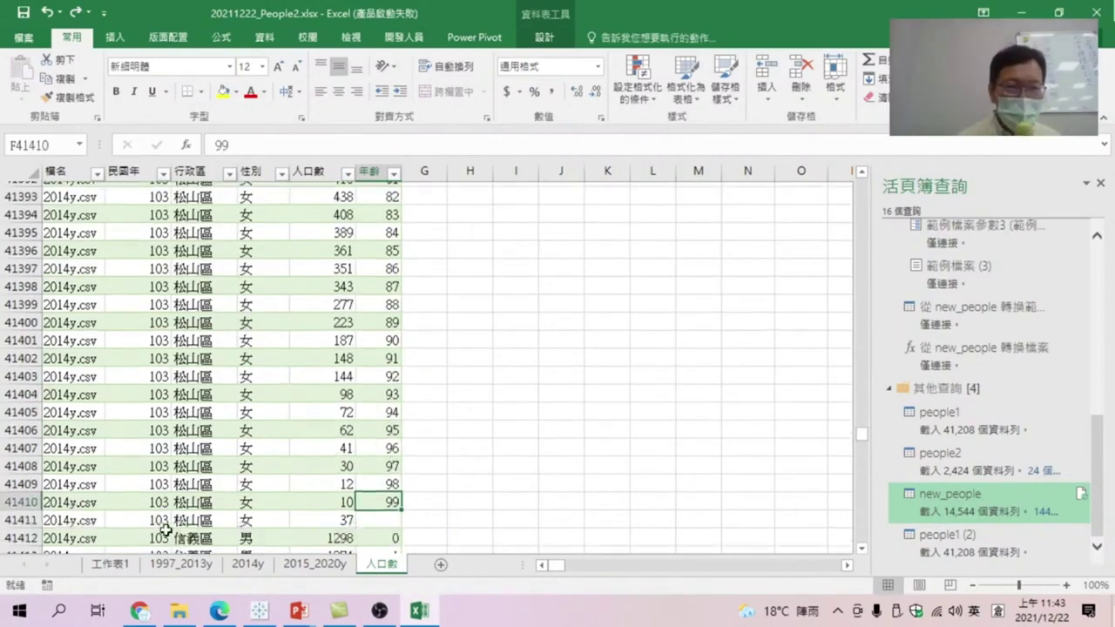
{"action": "key", "text": "Down"}
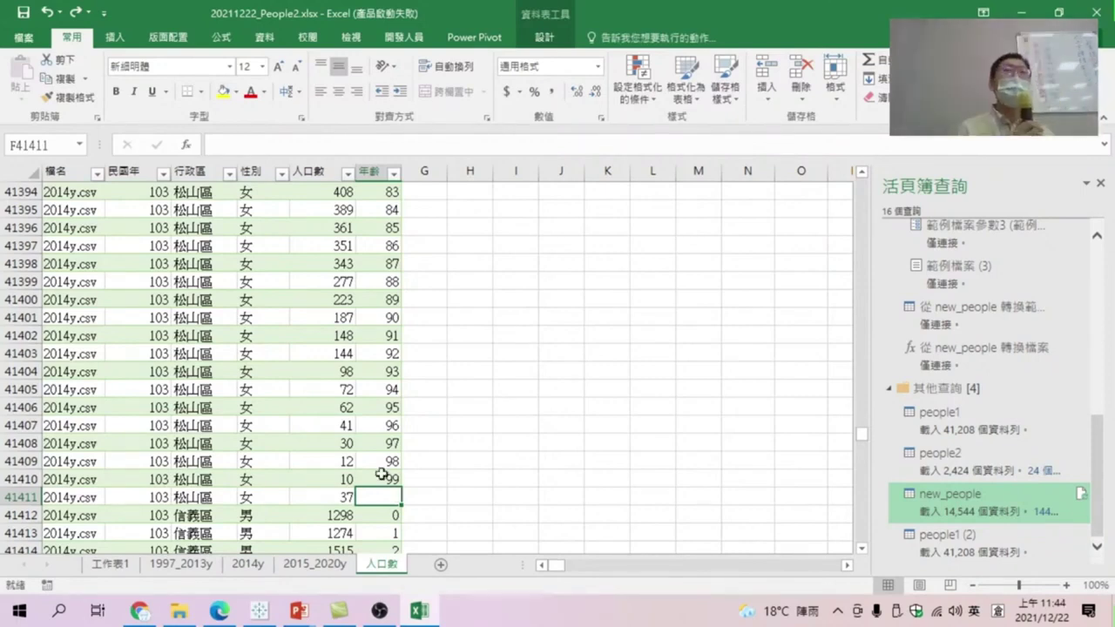
- Replace all 168 blank cells in the 年齡 column with 100
{"action": "left_click", "coordinate": [371, 170]}
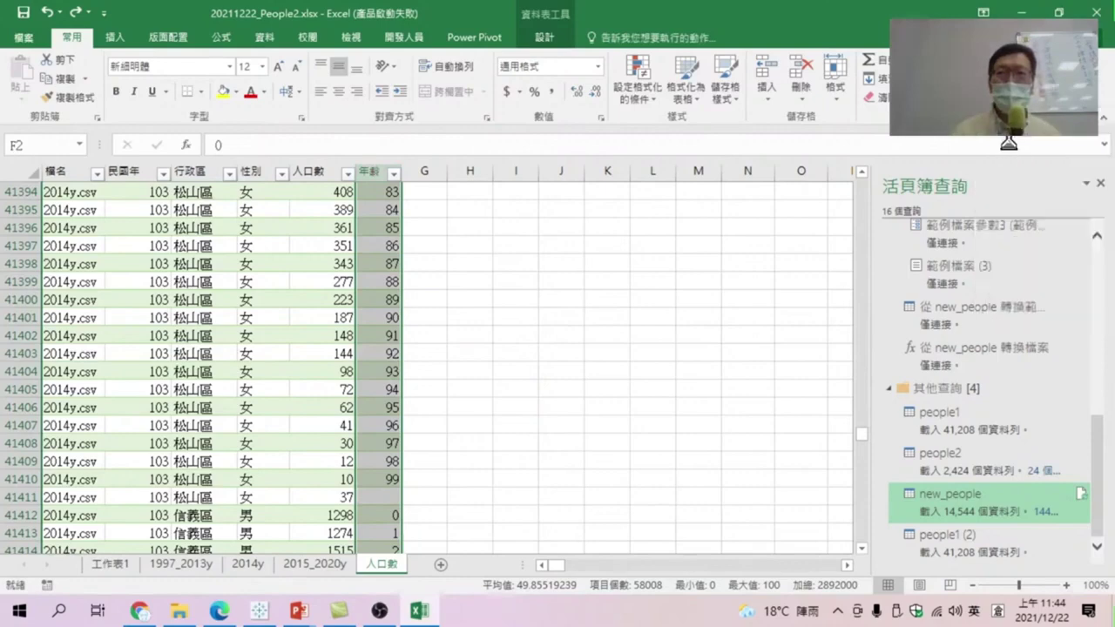
{"action": "key", "text": "ctrl+h"}
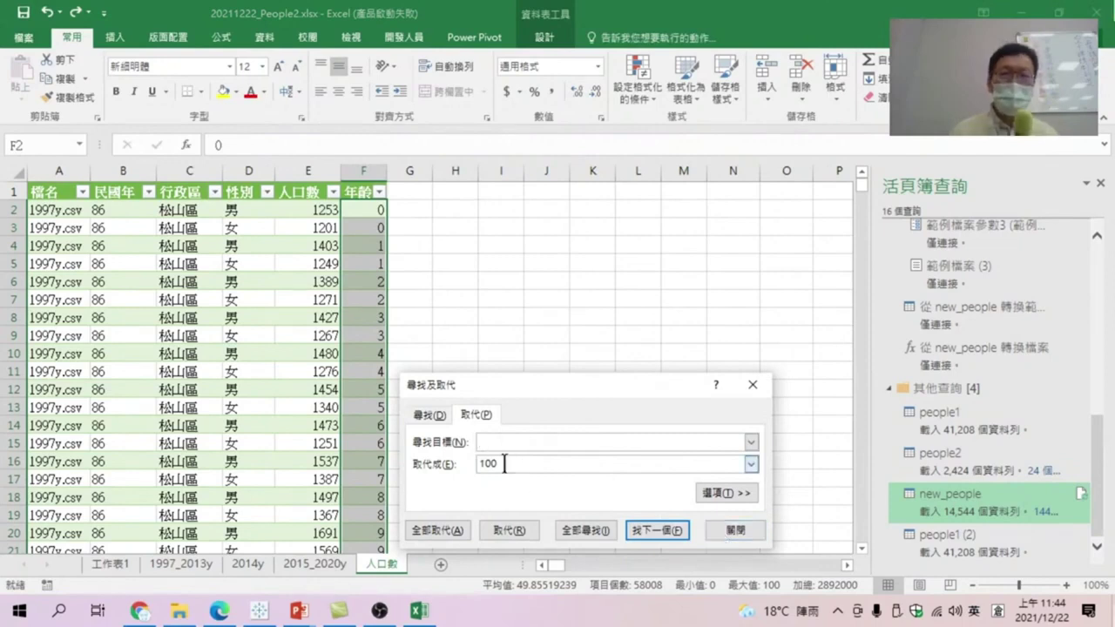
{"action": "left_click", "coordinate": [439, 532]}
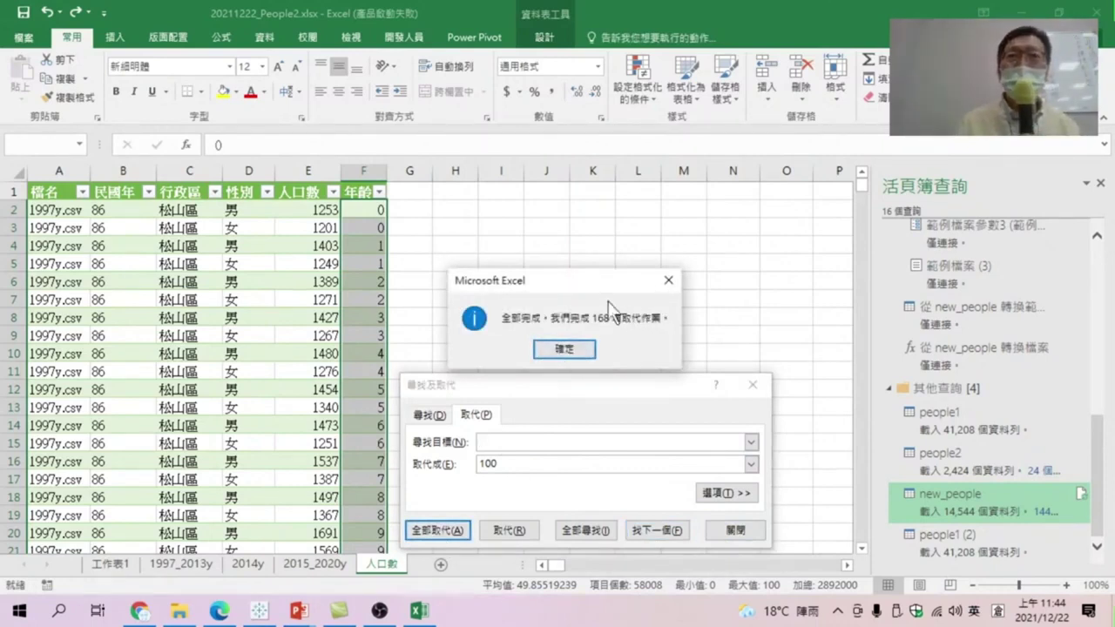
{"action": "left_click", "coordinate": [566, 350]}
{"action": "left_click", "coordinate": [735, 529]}
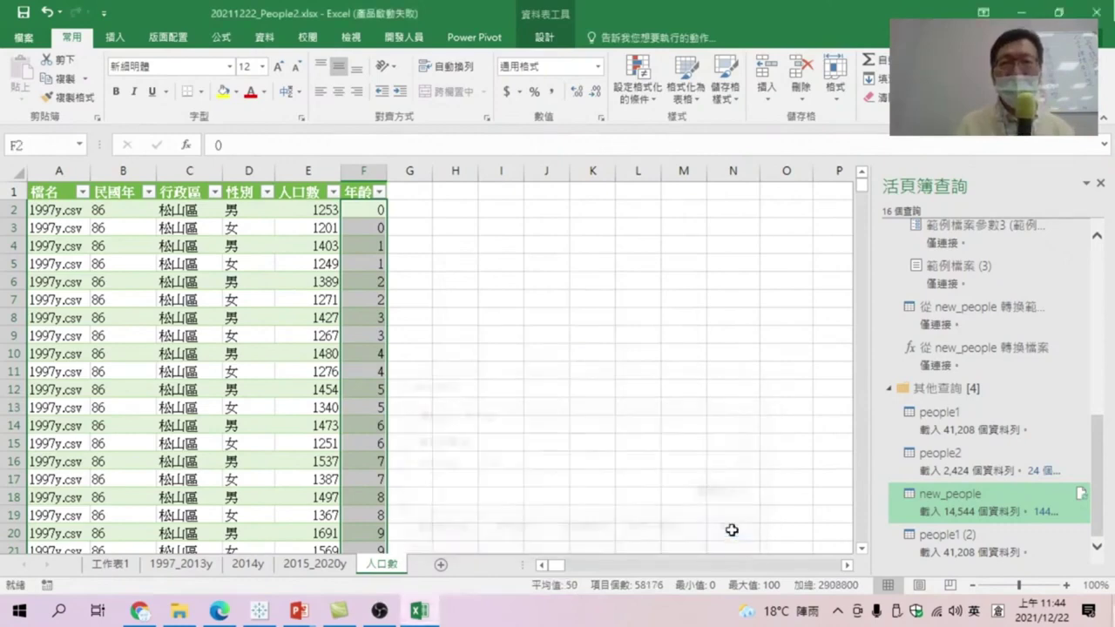
{"action": "left_click", "coordinate": [362, 247]}
- Check the last age values at the end of the data and save the workbook with Ctrl+S
{"action": "key", "text": "ctrl+Down"}
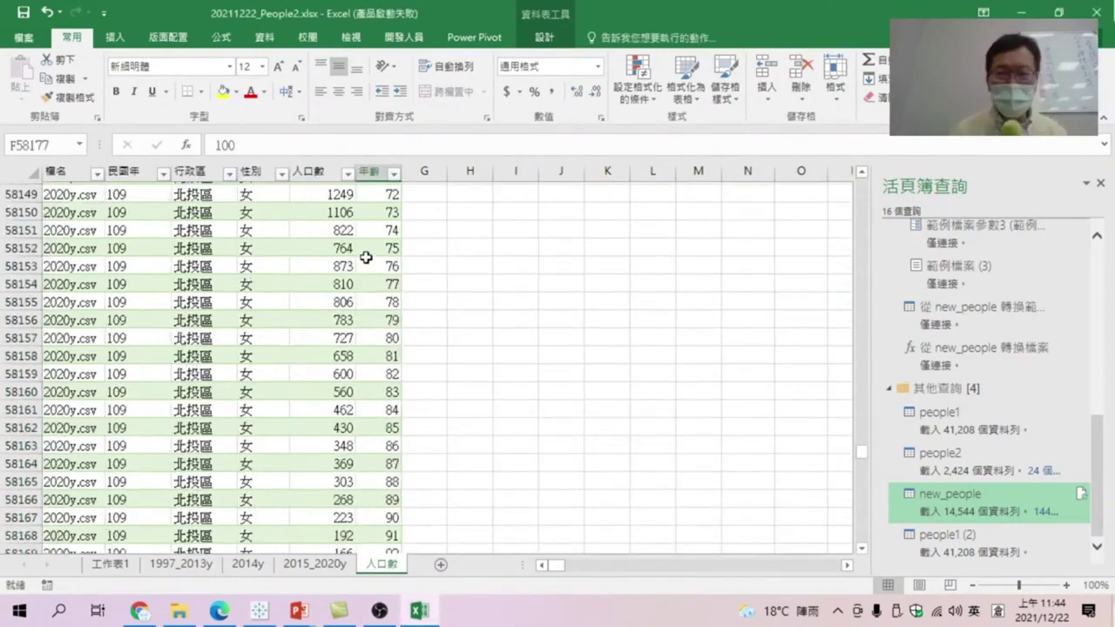
{"action": "scroll", "coordinate": [414, 327], "scroll_direction": "down", "scroll_amount": 3}
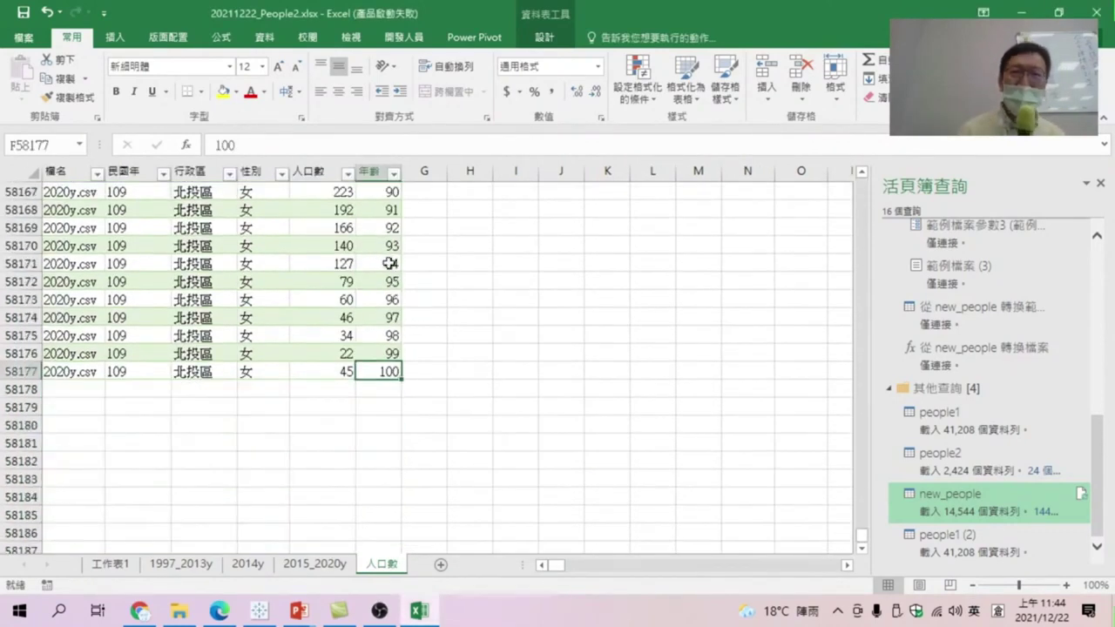
{"action": "scroll", "coordinate": [380, 269], "scroll_direction": "up", "scroll_amount": 5}
{"action": "left_click", "coordinate": [380, 263]}
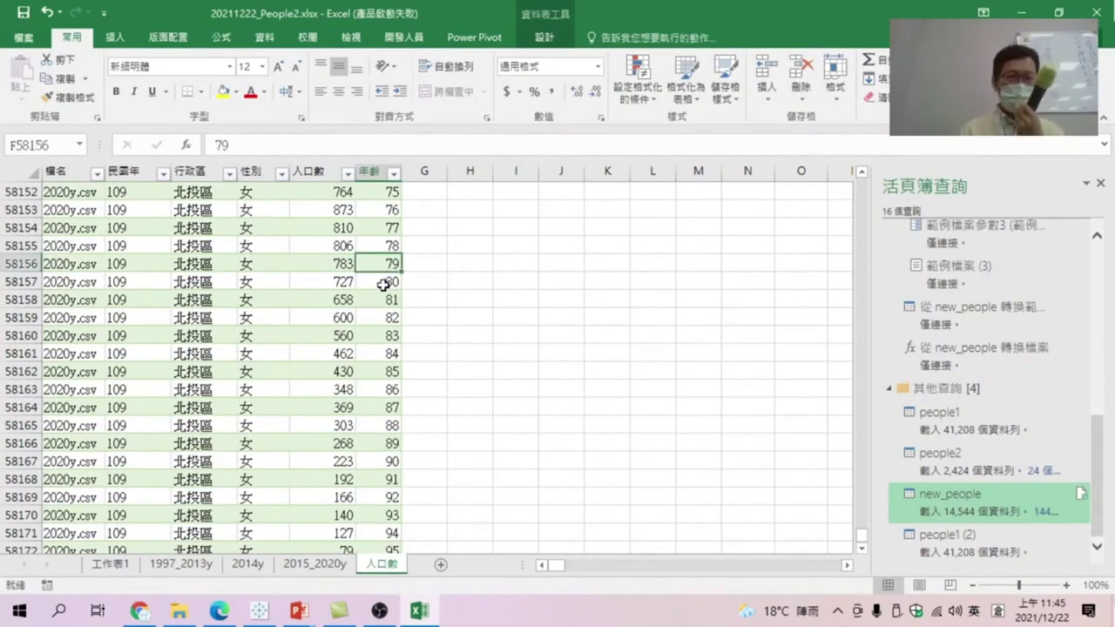
{"action": "key", "text": "ctrl+s"}
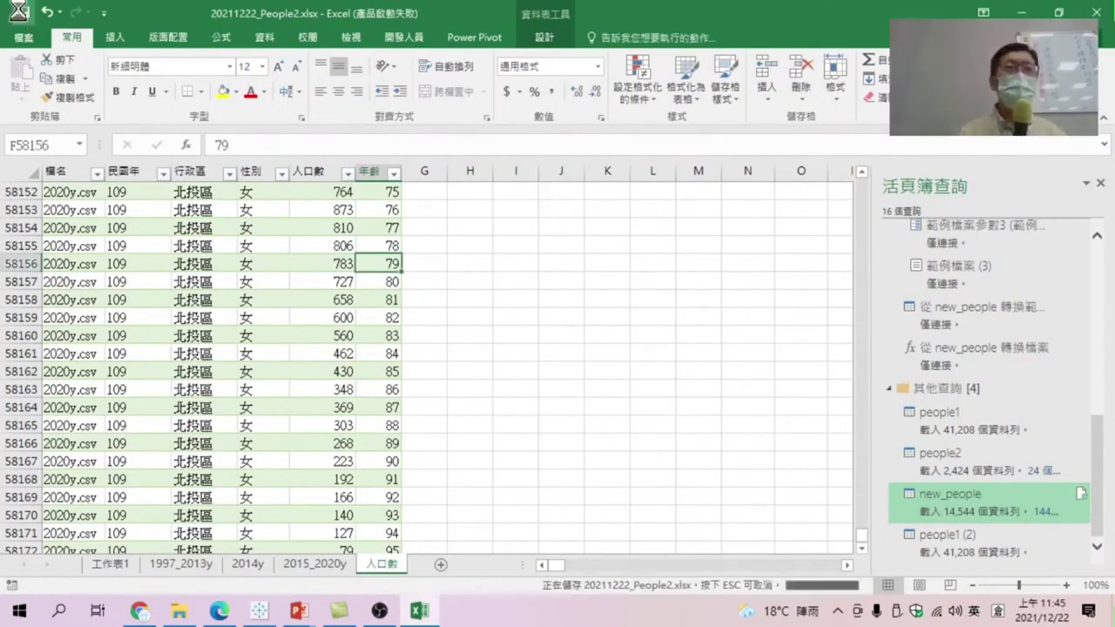
{"action": "scroll", "coordinate": [150, 287], "scroll_direction": "up", "scroll_amount": 8}
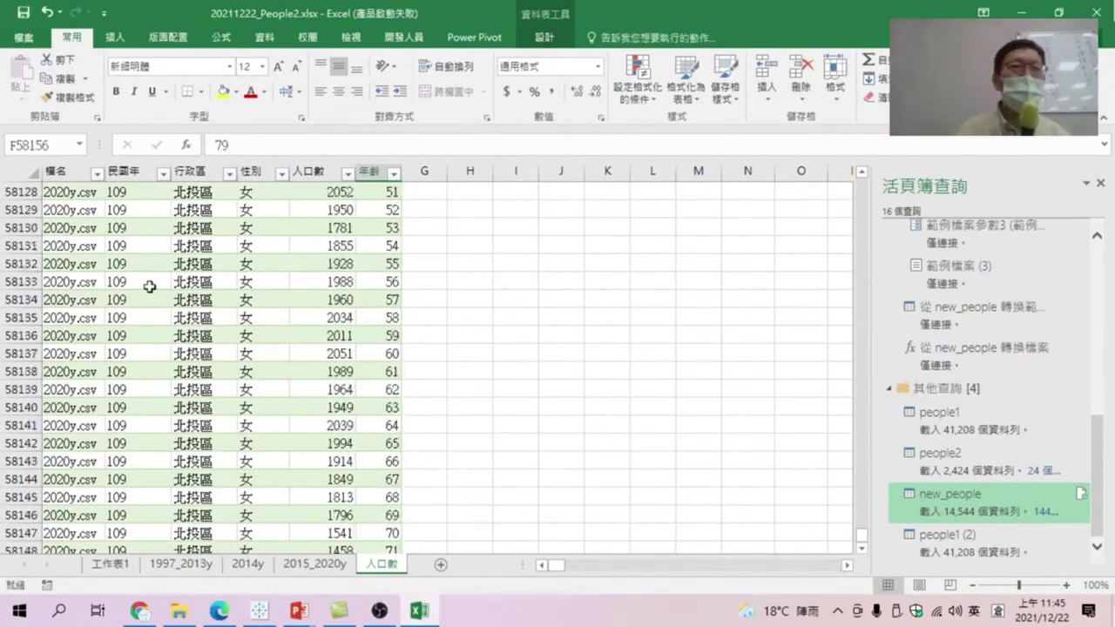
{"action": "scroll", "coordinate": [262, 280], "scroll_direction": "up", "scroll_amount": 6}
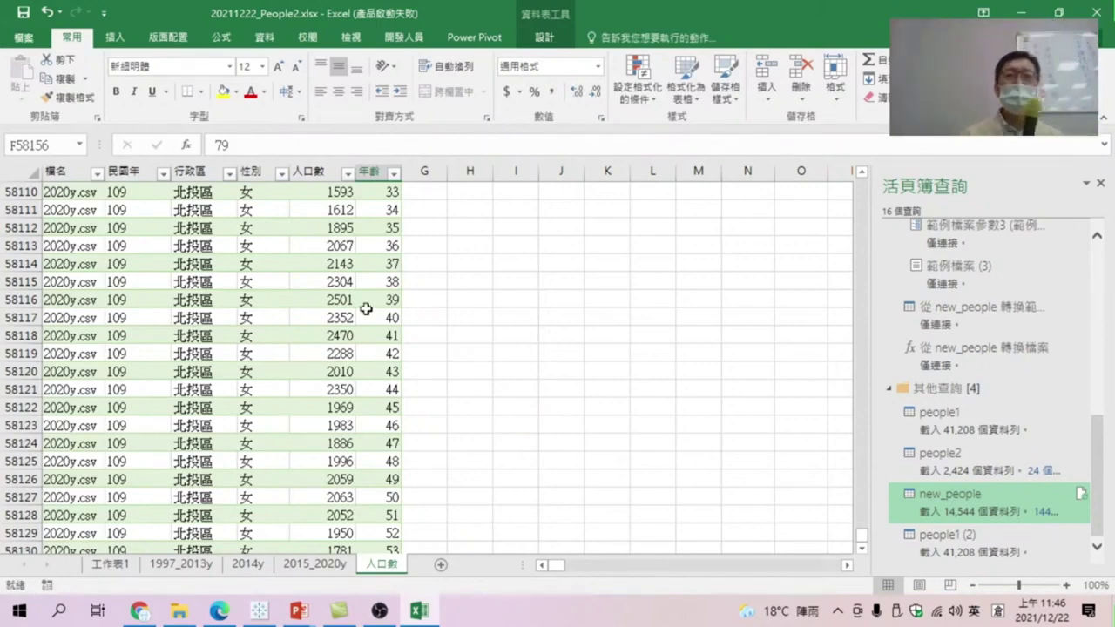
{"action": "left_click", "coordinate": [367, 316]}
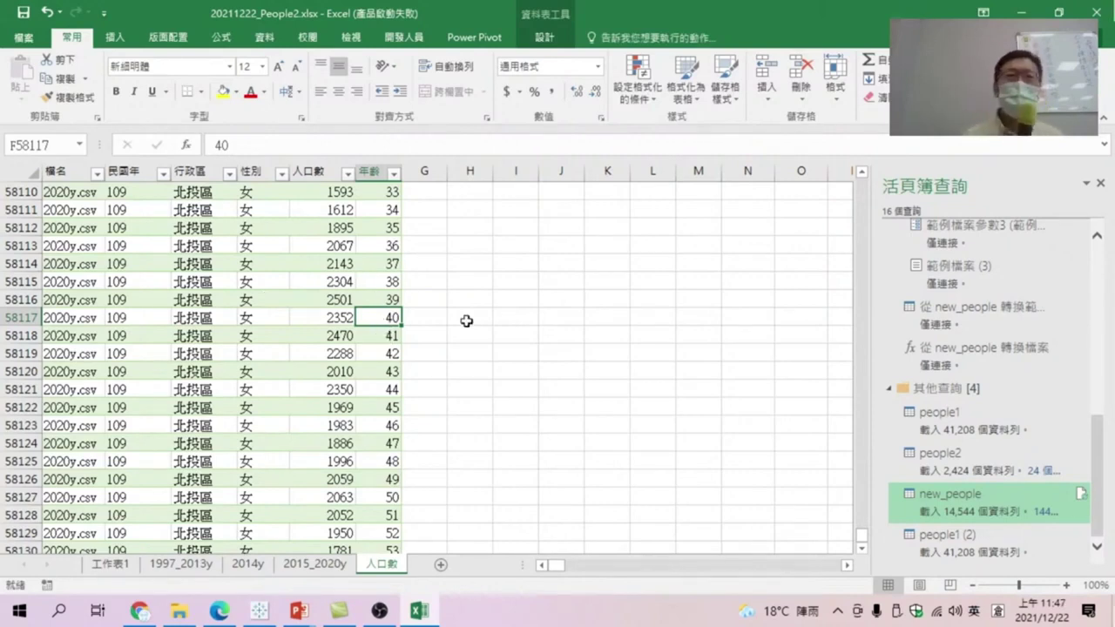
- Insert a PivotTable from the people16 table on a new worksheet and close the Workbook Queries pane
{"action": "left_click", "coordinate": [111, 37]}
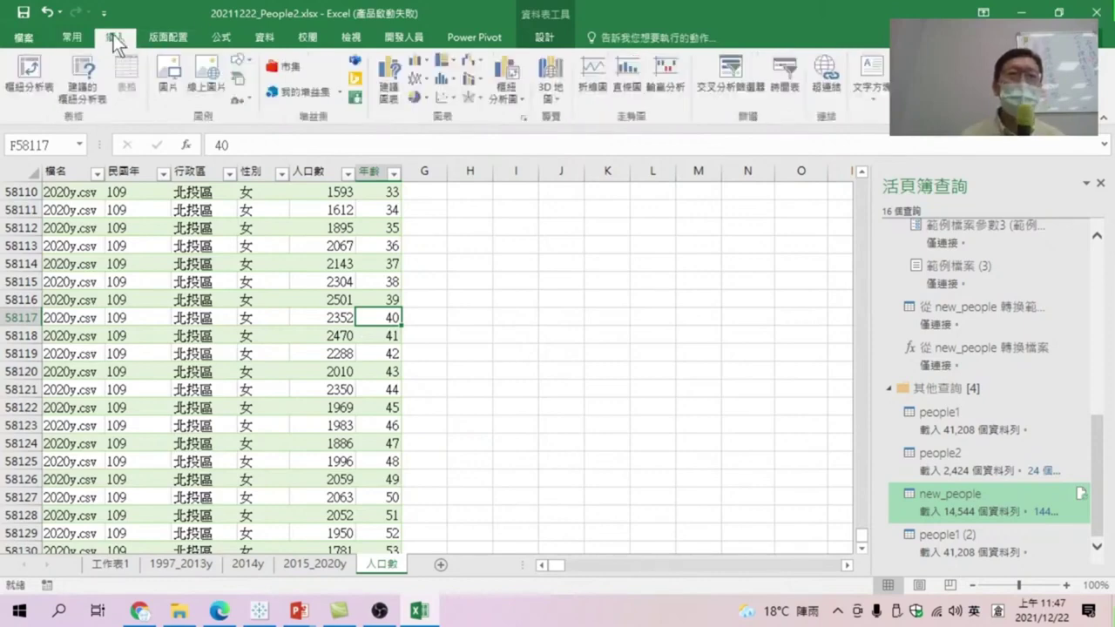
{"action": "left_click", "coordinate": [30, 79]}
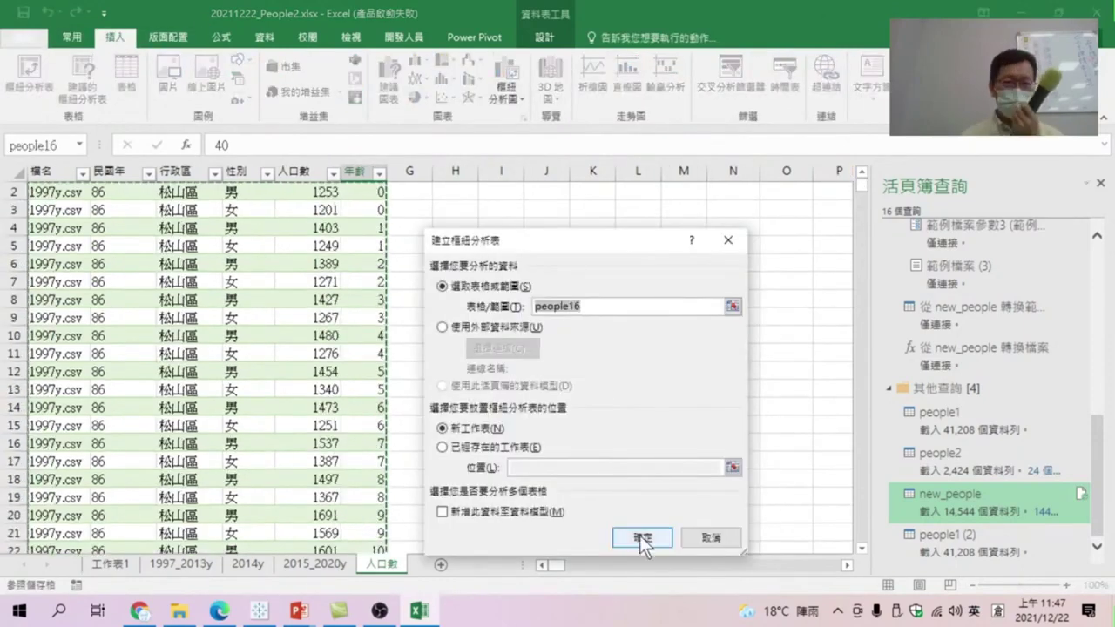
{"action": "left_click", "coordinate": [641, 535]}
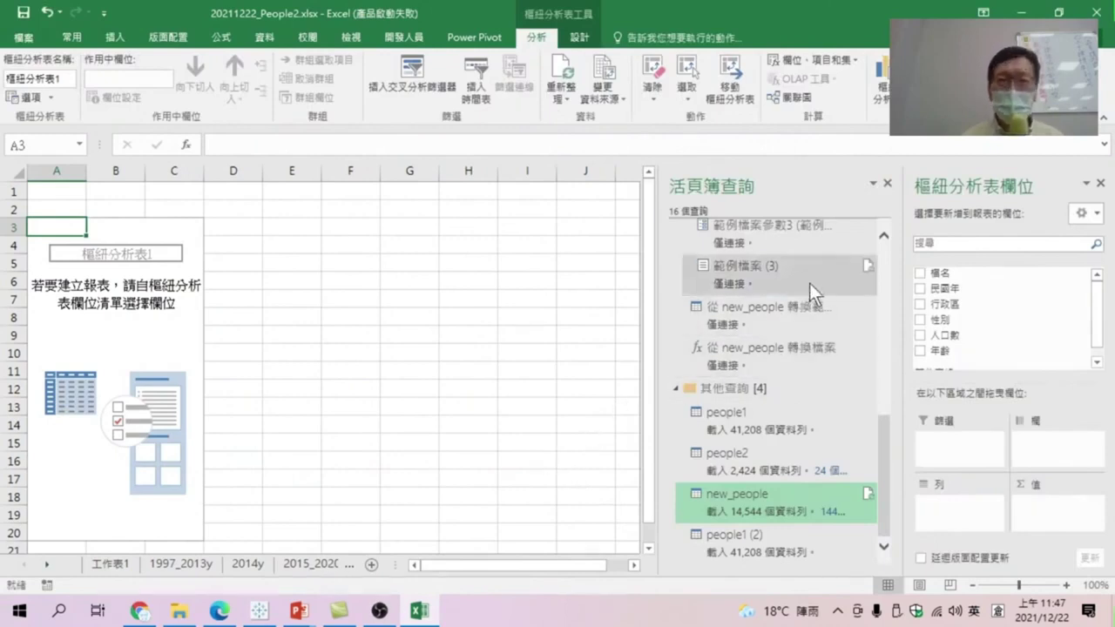
{"action": "left_click", "coordinate": [887, 183]}
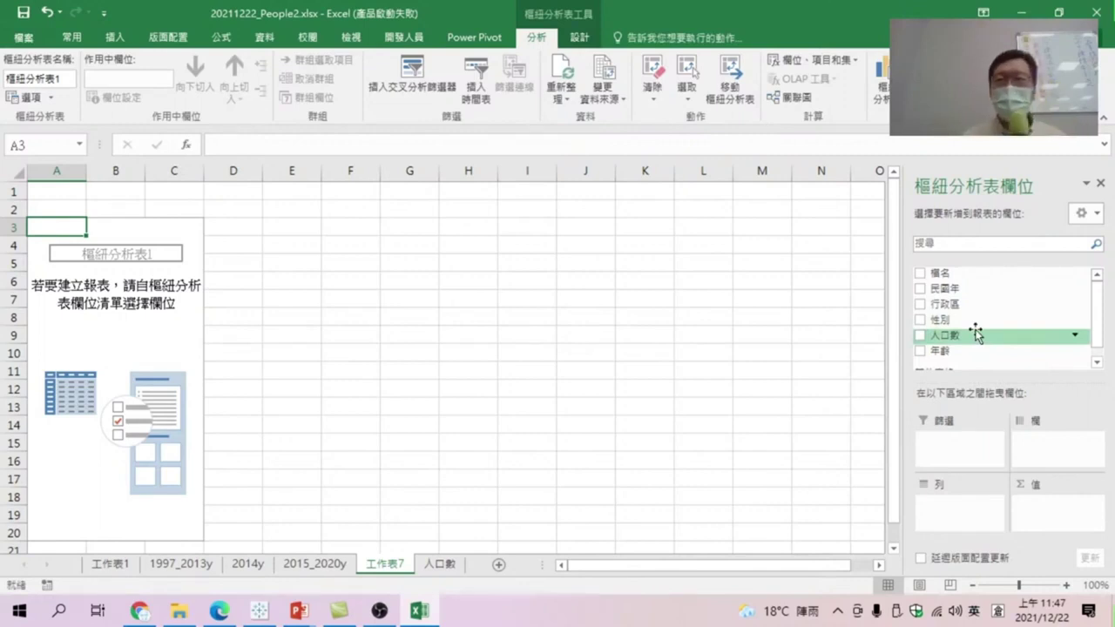
- Lay out the pivot with 年齡 in Rows, summed 人口數 in Values and 性別 in Columns
{"action": "mouse_move", "coordinate": [945, 350]}
{"action": "left_mouse_down"}
{"action": "mouse_move", "coordinate": [937, 453]}
{"action": "mouse_move", "coordinate": [955, 508]}
{"action": "left_mouse_up"}
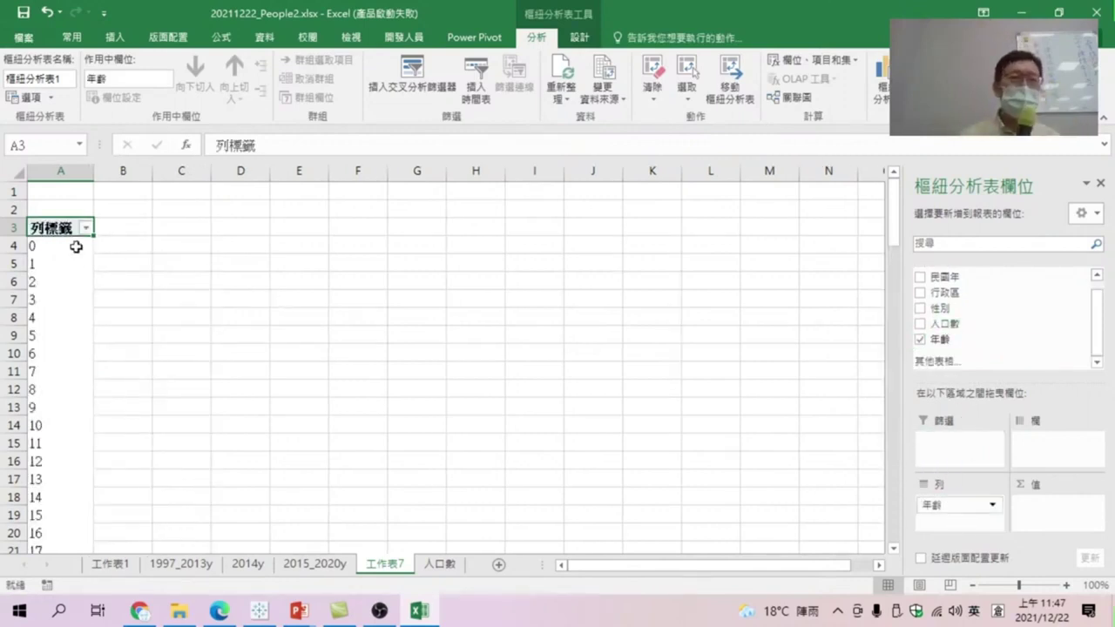
{"action": "scroll", "coordinate": [64, 413], "scroll_direction": "down", "scroll_amount": 3}
{"action": "scroll", "coordinate": [70, 462], "scroll_direction": "down", "scroll_amount": 10}
{"action": "scroll", "coordinate": [73, 493], "scroll_direction": "down", "scroll_amount": 17}
{"action": "scroll", "coordinate": [62, 270], "scroll_direction": "down", "scroll_amount": 5}
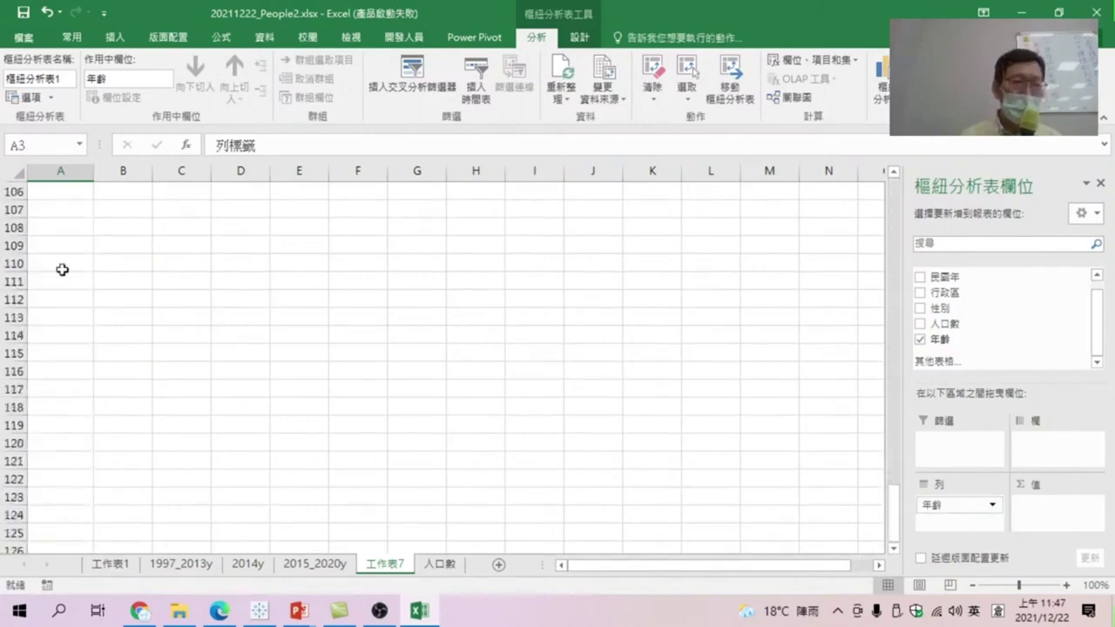
{"action": "scroll", "coordinate": [62, 270], "scroll_direction": "up", "scroll_amount": 7}
{"action": "left_click_drag", "start_coordinate": [943, 323], "coordinate": [1041, 510]}
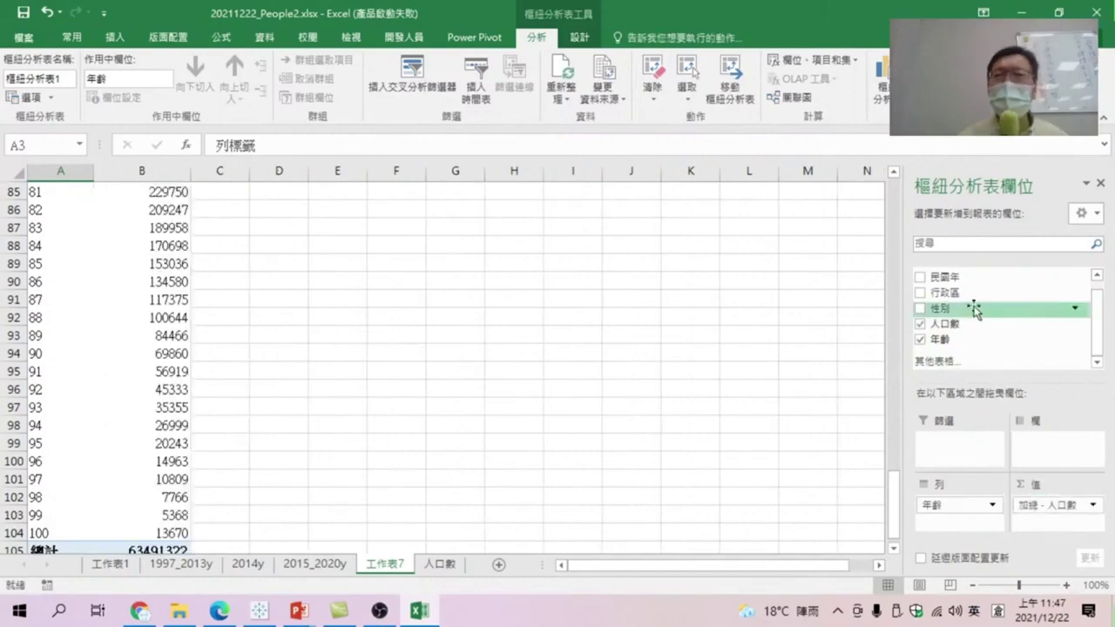
{"action": "left_click_drag", "start_coordinate": [973, 309], "coordinate": [1048, 459]}
{"action": "scroll", "coordinate": [351, 236], "scroll_direction": "up", "scroll_amount": 7}
{"action": "scroll", "coordinate": [355, 194], "scroll_direction": "up", "scroll_amount": 20}
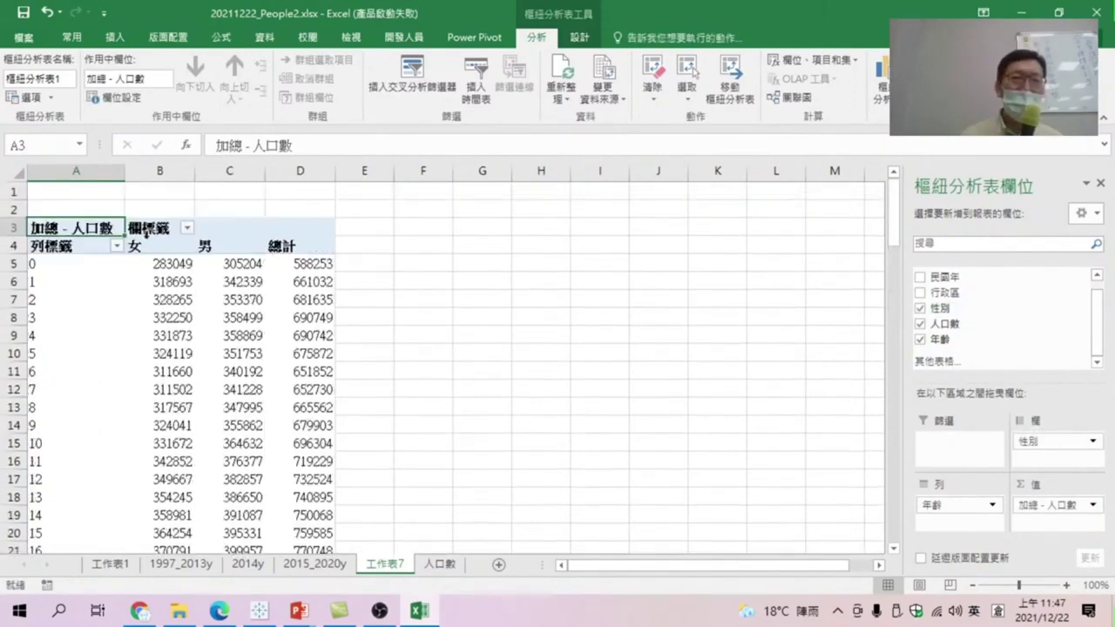
{"action": "mouse_move", "coordinate": [272, 283]}
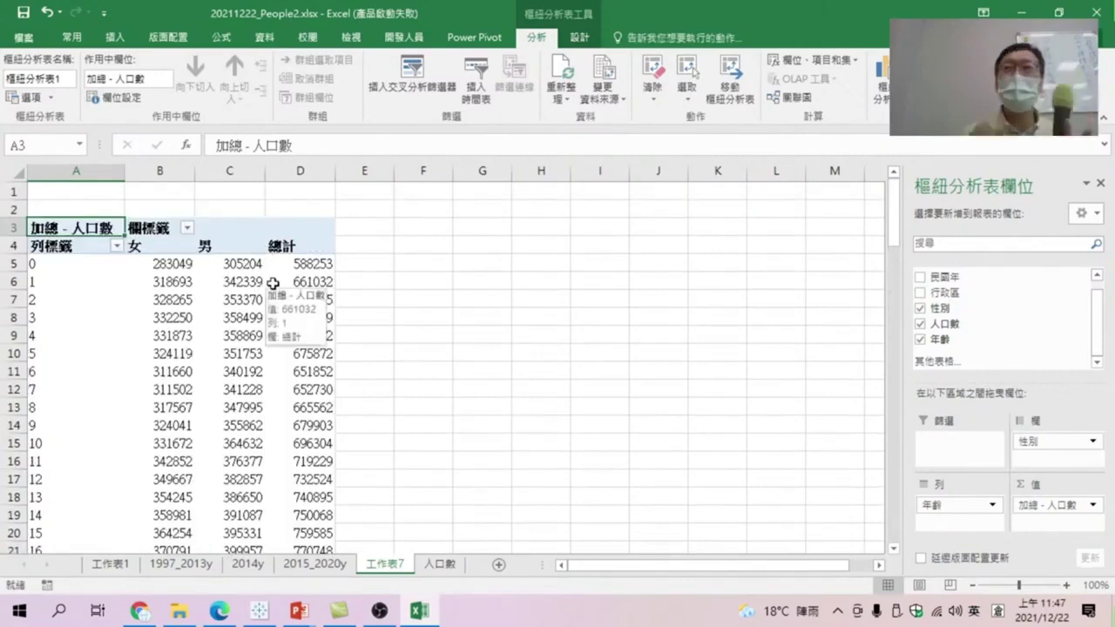
- Add a clustered column PivotChart and place it, enlarged, to the right of the pivot table
{"action": "left_click", "coordinate": [884, 78]}
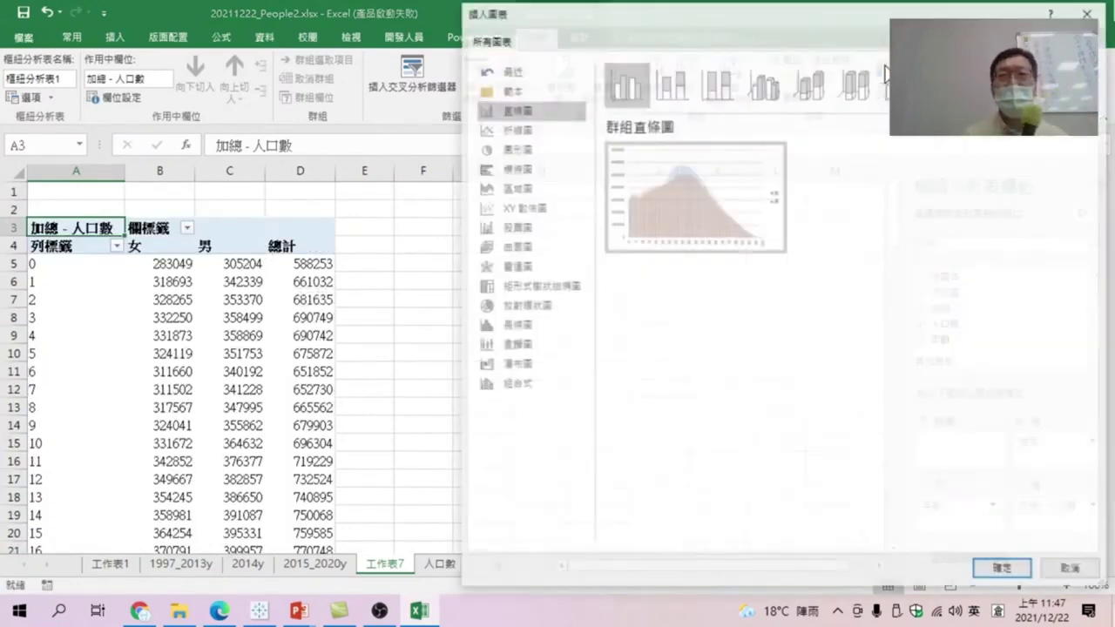
{"action": "left_click", "coordinate": [1002, 568]}
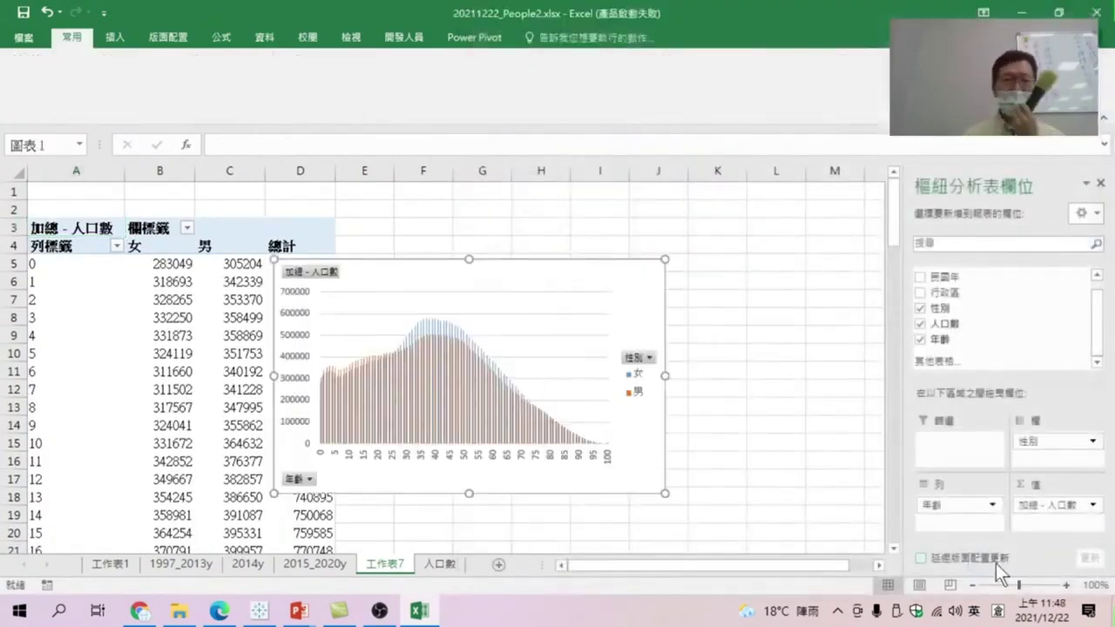
{"action": "left_click_drag", "start_coordinate": [410, 295], "coordinate": [489, 251]}
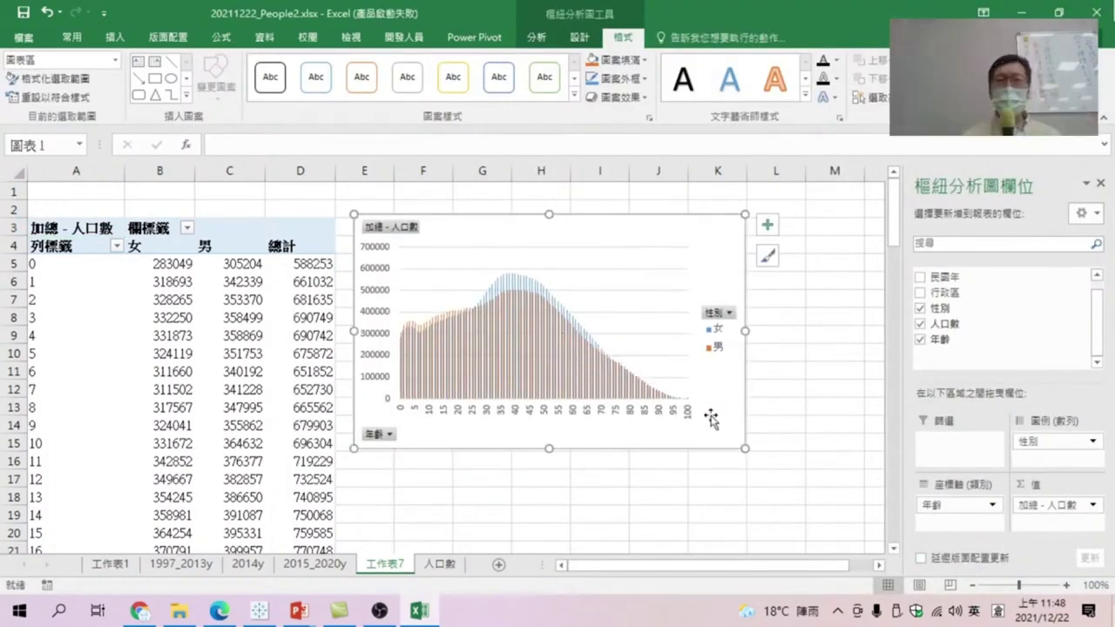
{"action": "left_click_drag", "start_coordinate": [743, 446], "coordinate": [849, 529]}
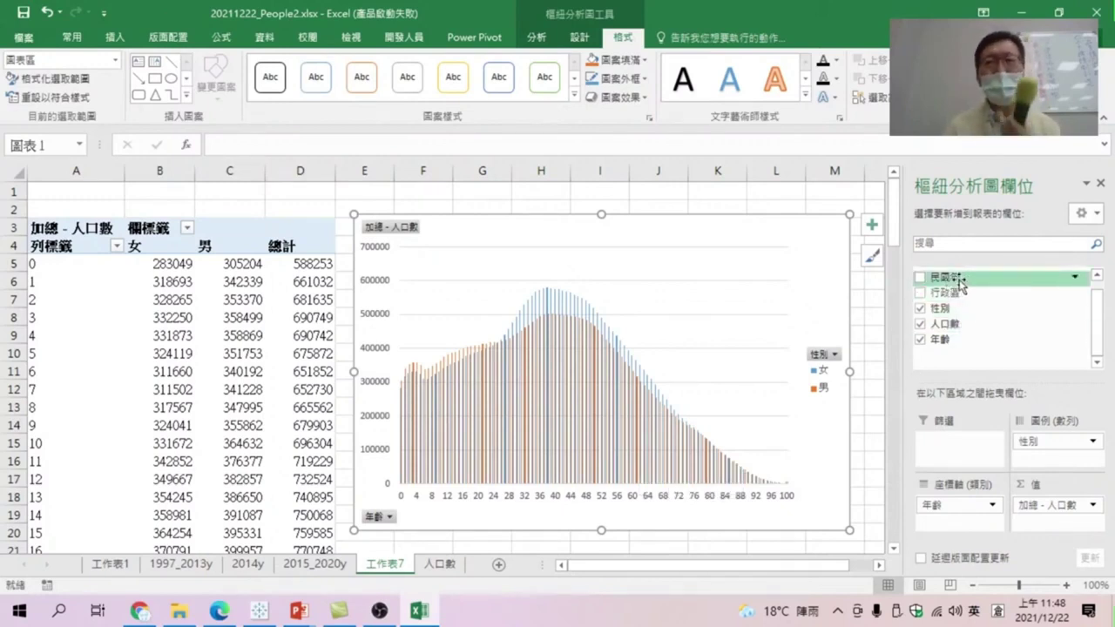
- Add 民國年 as a report filter and restrict it to year 109 only
{"action": "left_click_drag", "start_coordinate": [956, 281], "coordinate": [954, 449]}
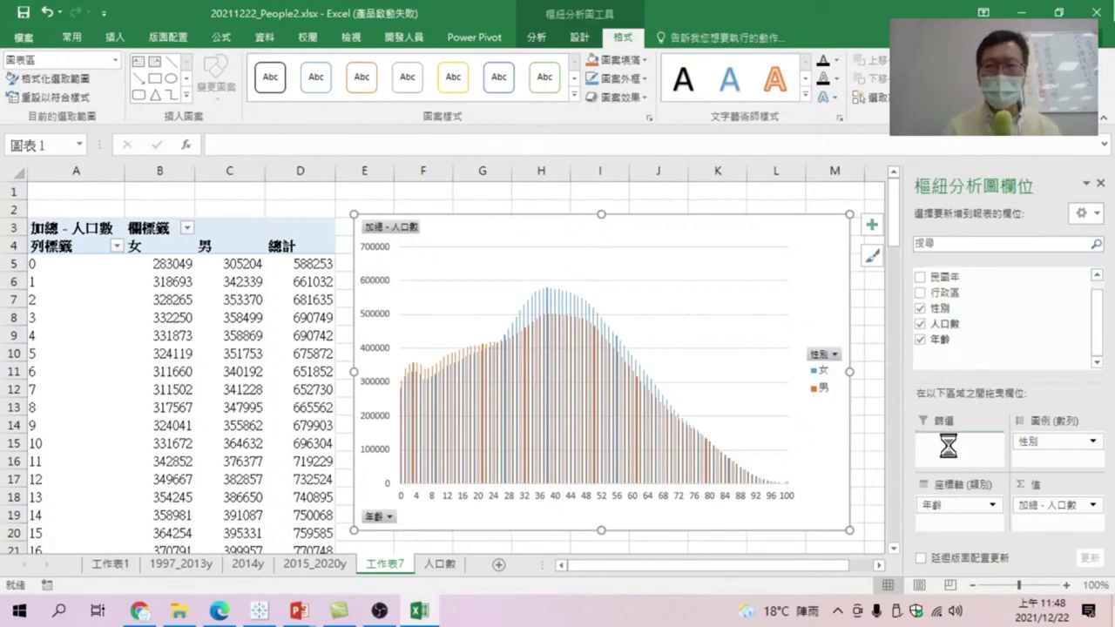
{"action": "left_click", "coordinate": [187, 191]}
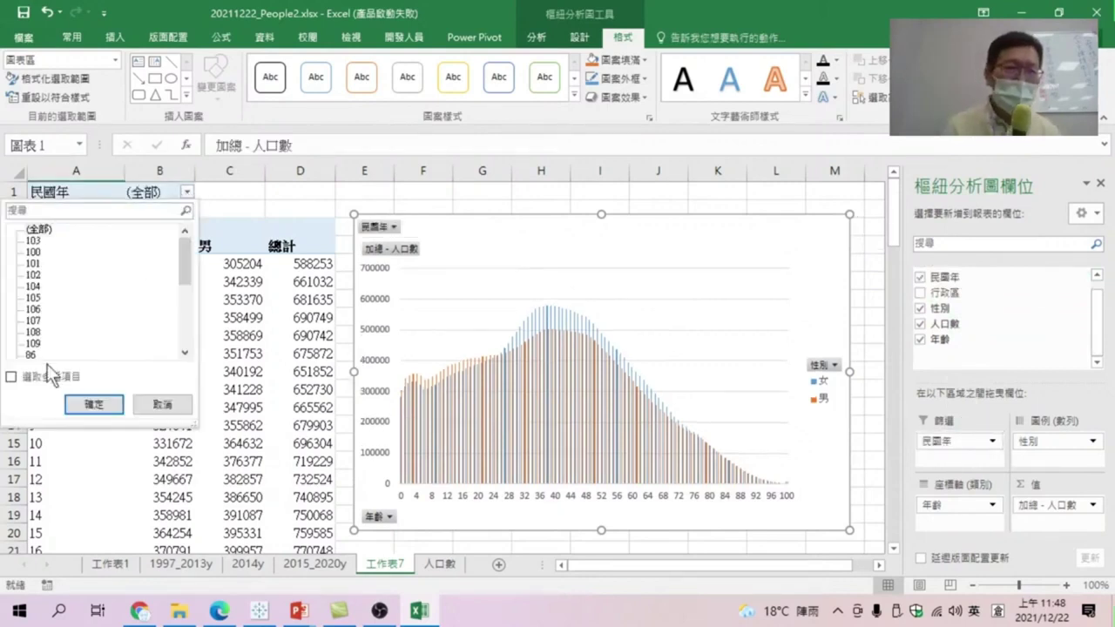
{"action": "left_click", "coordinate": [11, 377]}
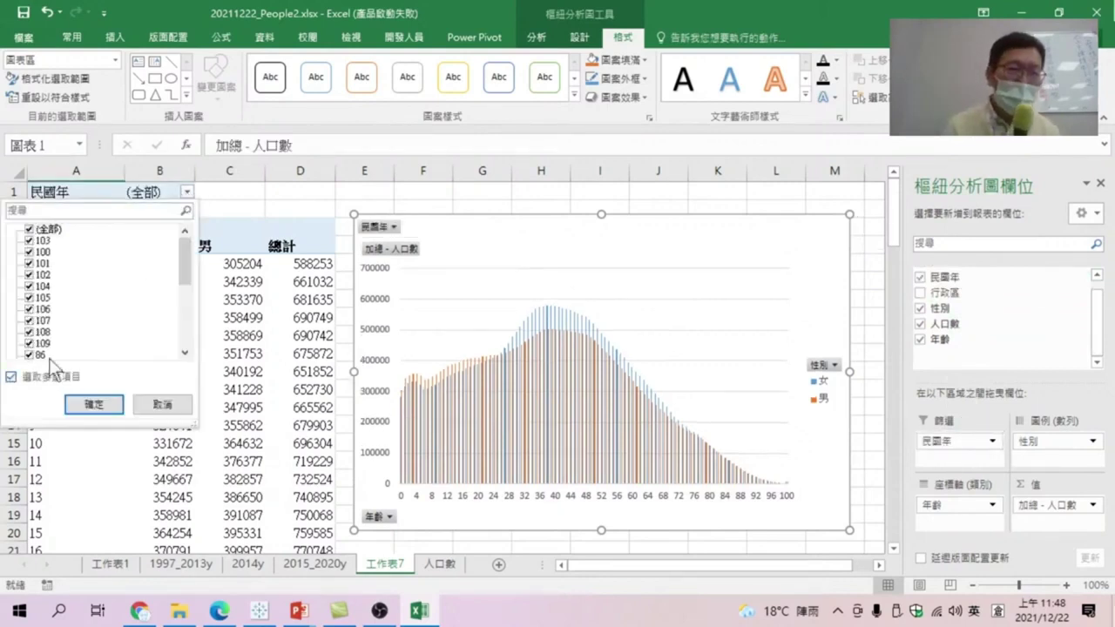
{"action": "left_click", "coordinate": [29, 230]}
{"action": "scroll", "coordinate": [62, 287], "scroll_direction": "down", "scroll_amount": 3}
{"action": "scroll", "coordinate": [68, 331], "scroll_direction": "up", "scroll_amount": 3}
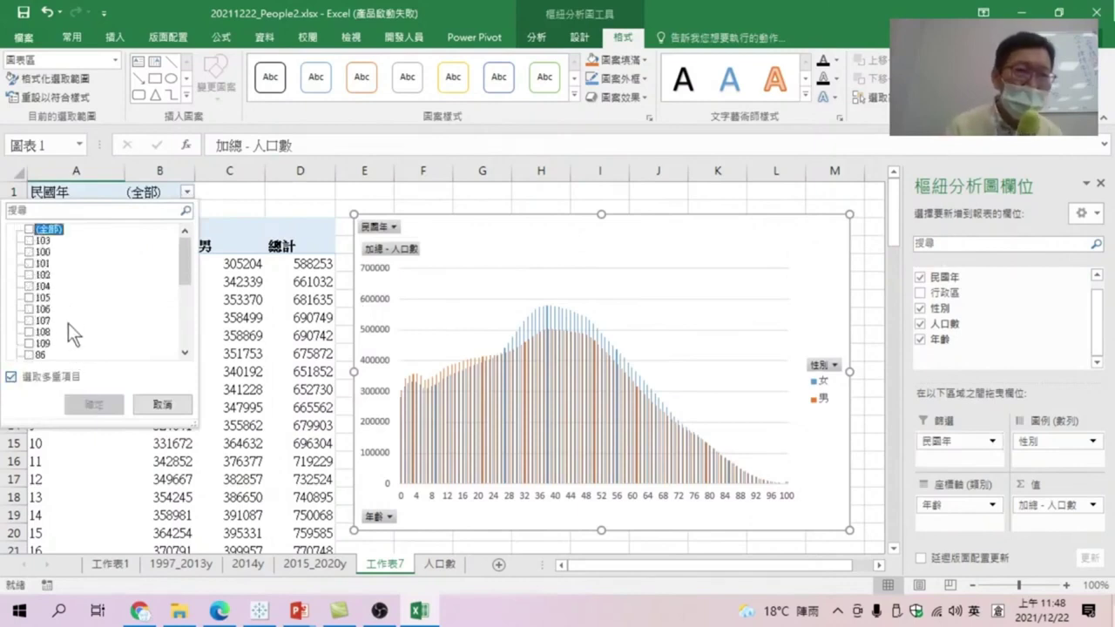
{"action": "left_click", "coordinate": [28, 343]}
{"action": "left_click", "coordinate": [94, 404]}
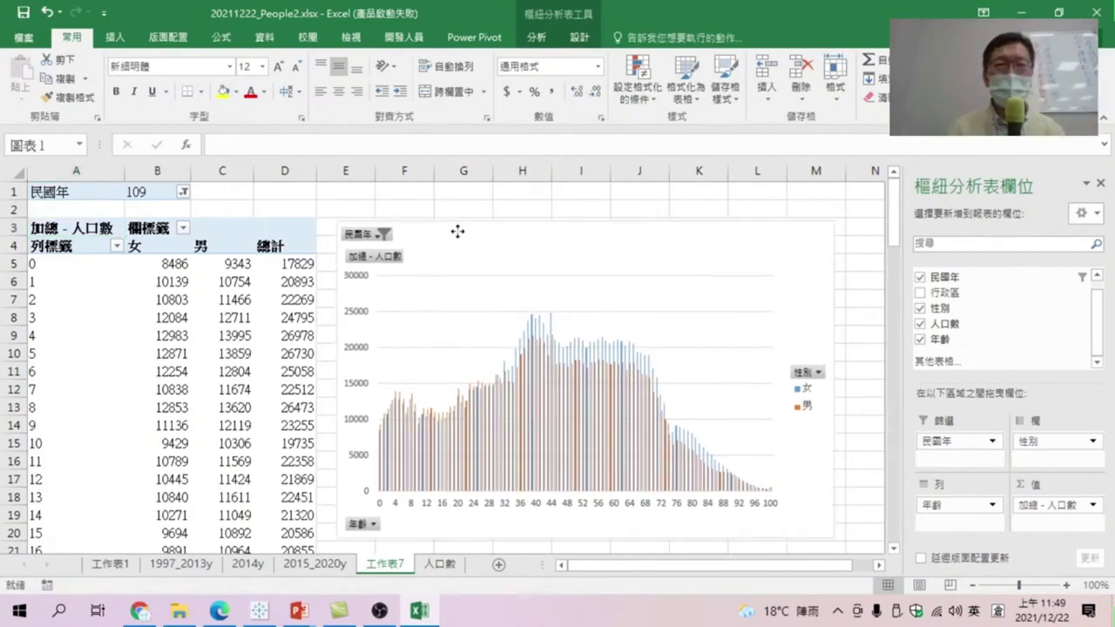
- Rename the pivot sheet 工作表7 to '2020年people'
{"action": "left_click_drag", "start_coordinate": [455, 224], "coordinate": [455, 224]}
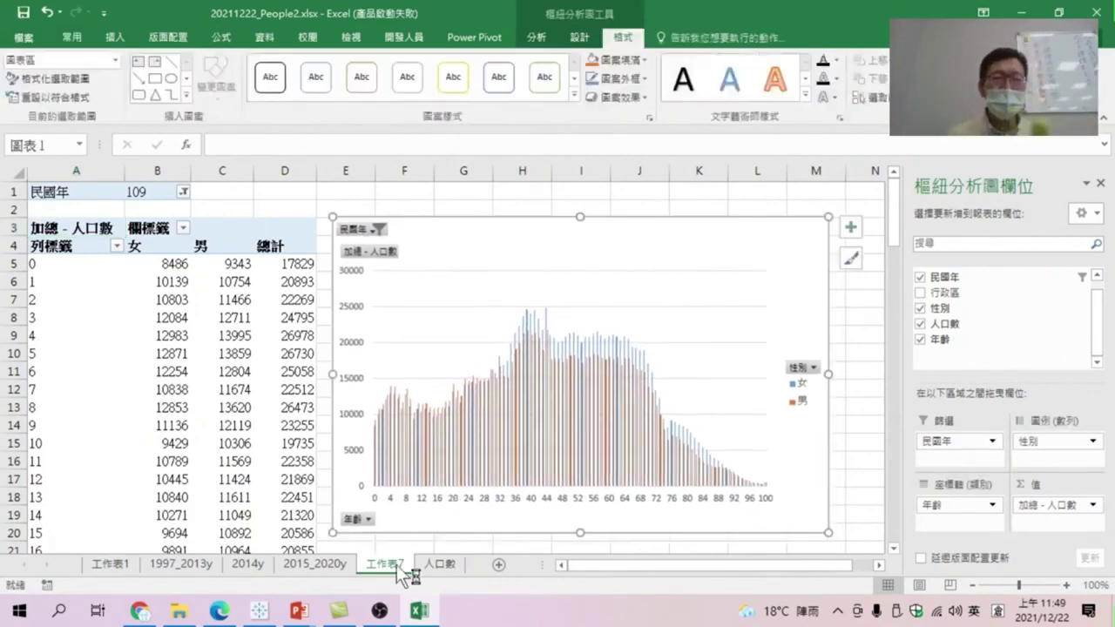
{"action": "double_click", "coordinate": [397, 566]}
{"action": "type", "text": "2020o"}
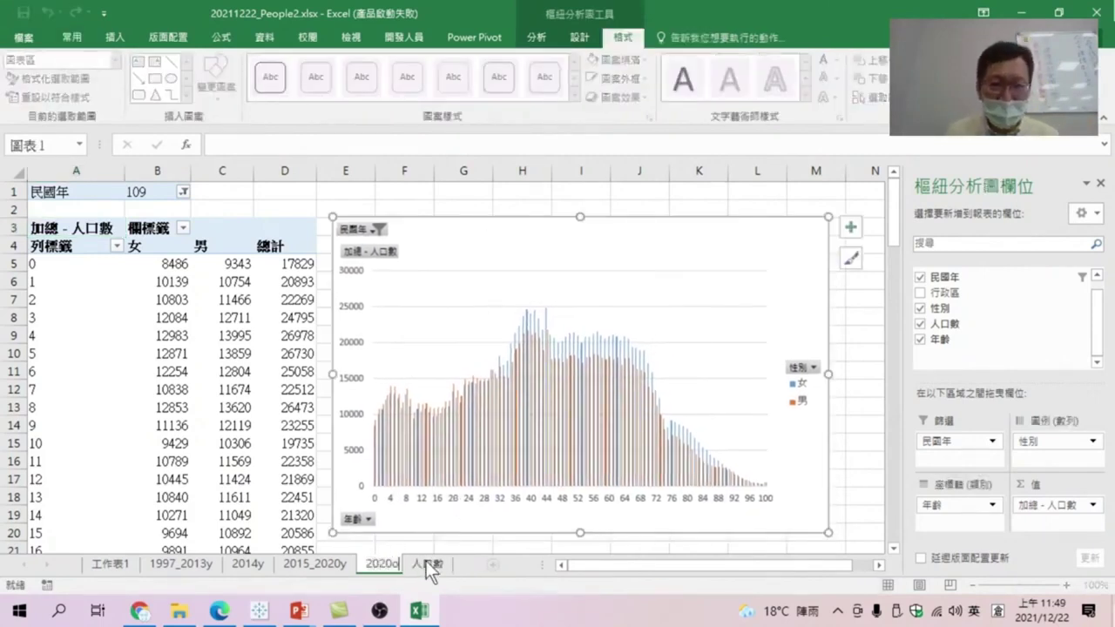
{"action": "key", "text": "BackSpace"}
{"action": "key", "text": "shift"}
{"action": "type", "text": "年"}
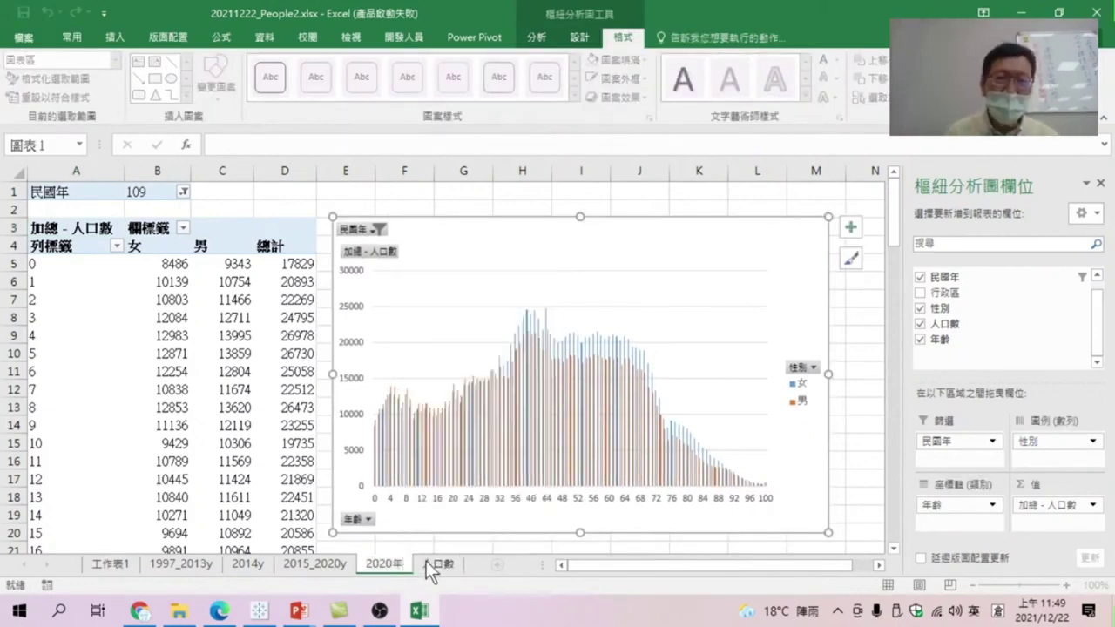
{"action": "type", "text": "peop"}
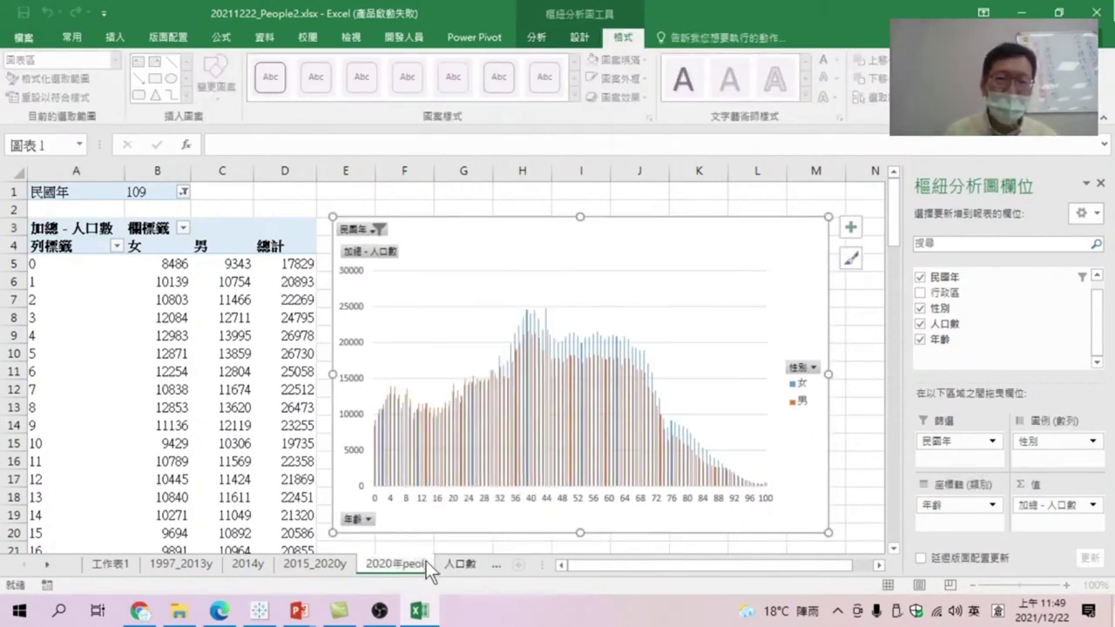
{"action": "type", "text": "le"}
{"action": "key", "text": "Return"}
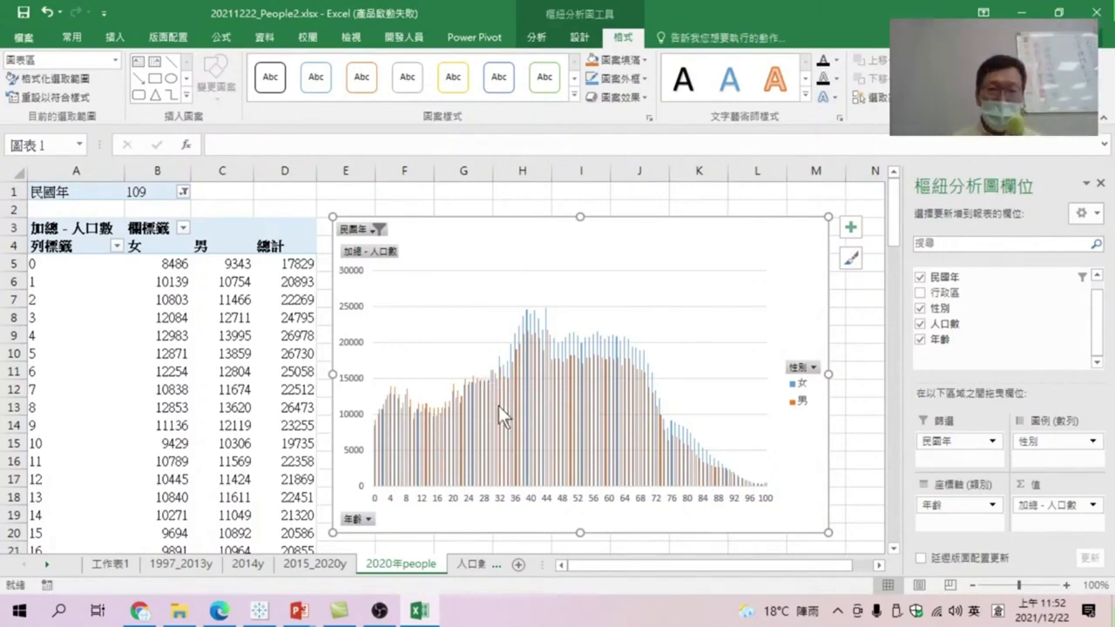
- Widen the pivot chart by dragging its top-left corner left over column D
{"action": "left_click_drag", "start_coordinate": [330, 214], "coordinate": [280, 211]}
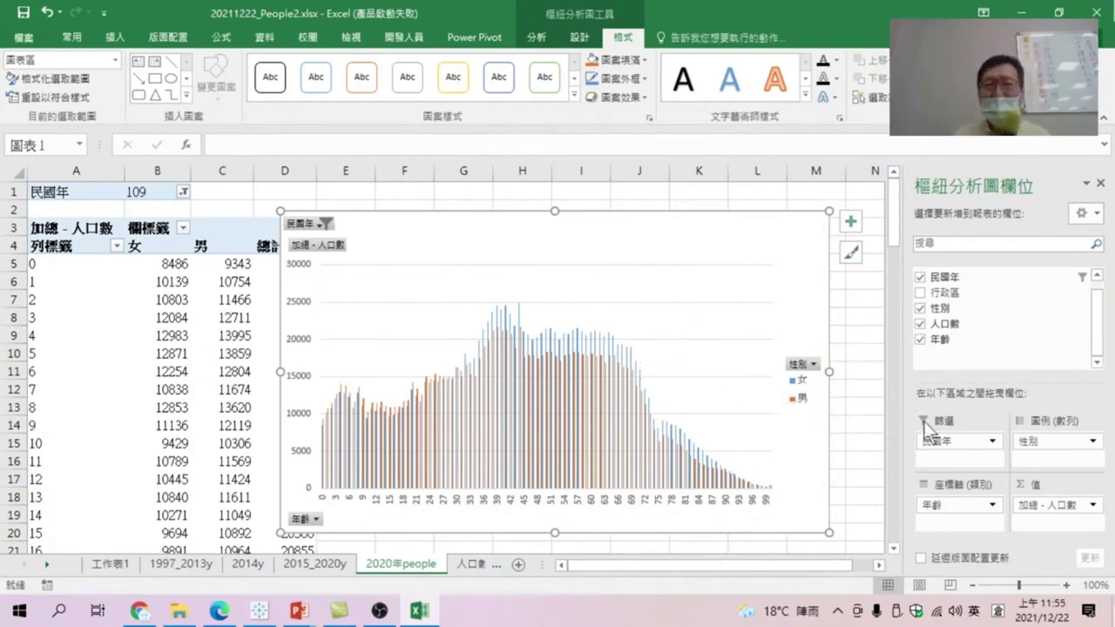
- Take 民國年 out of the Filters area so figures sum across all years
{"action": "left_click_drag", "start_coordinate": [941, 443], "coordinate": [1014, 335]}
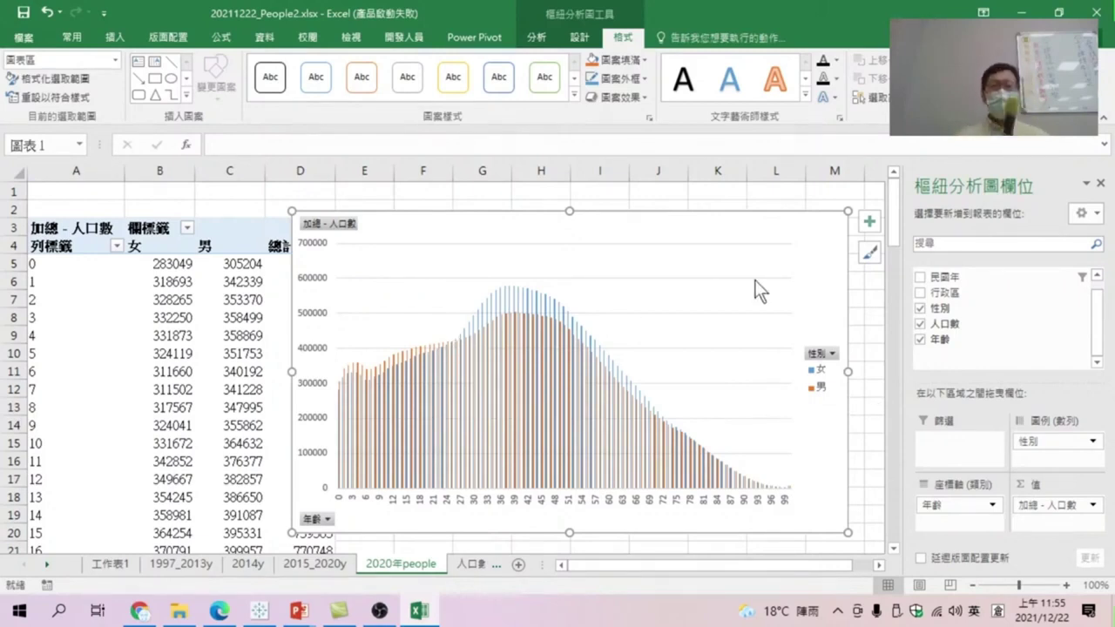
- Insert a 民國年 slicer and position it to the right of the chart near column O
{"action": "left_click", "coordinate": [536, 38]}
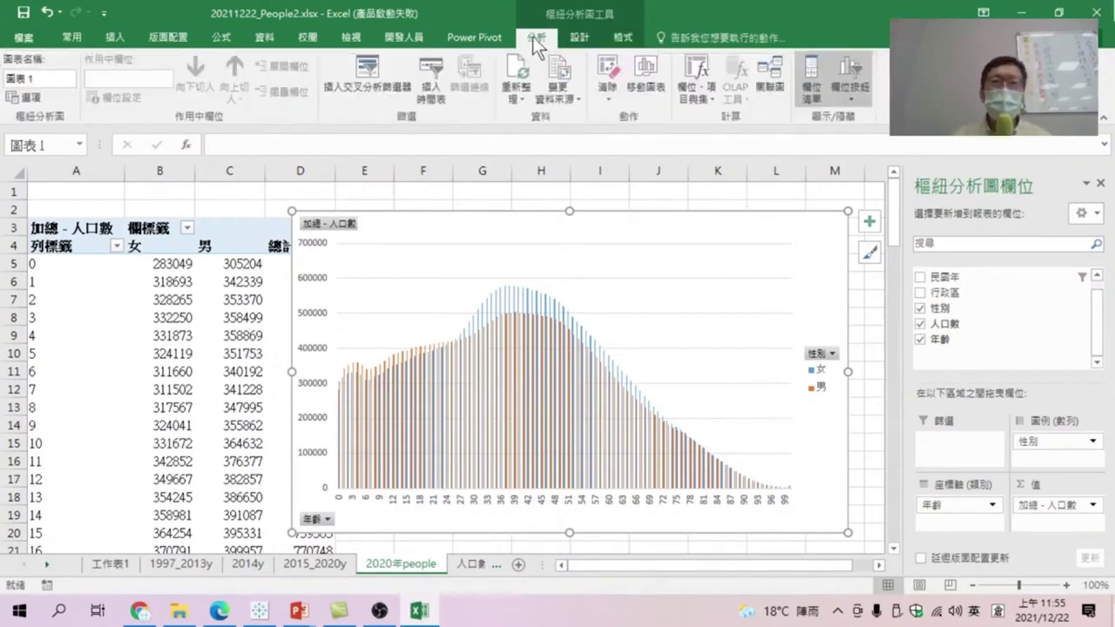
{"action": "left_click", "coordinate": [371, 63]}
{"action": "left_click", "coordinate": [459, 199]}
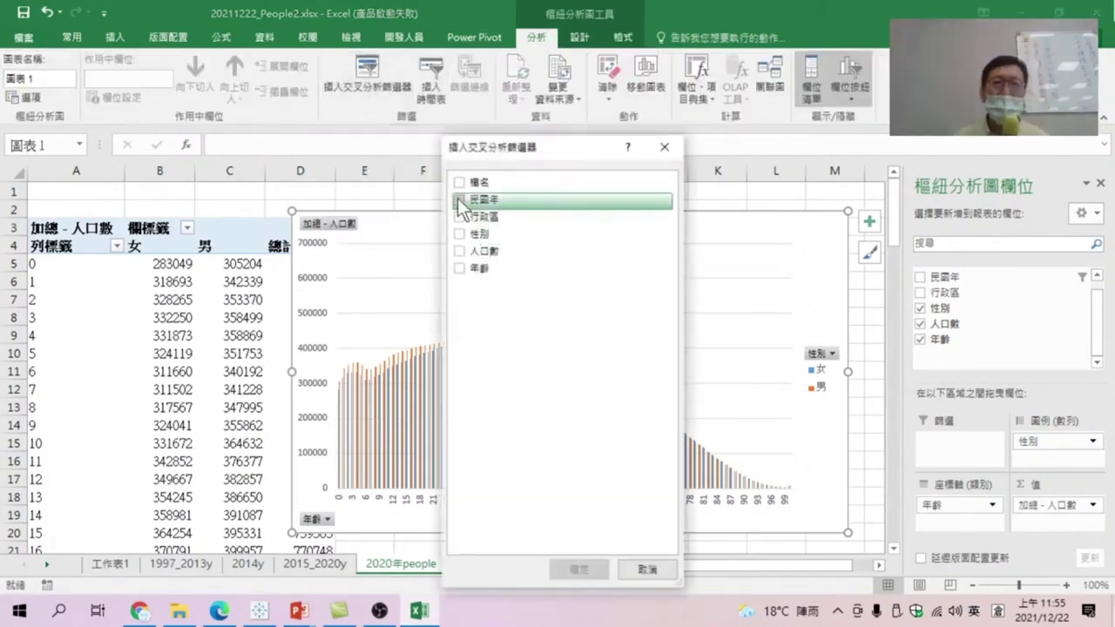
{"action": "left_click", "coordinate": [578, 570]}
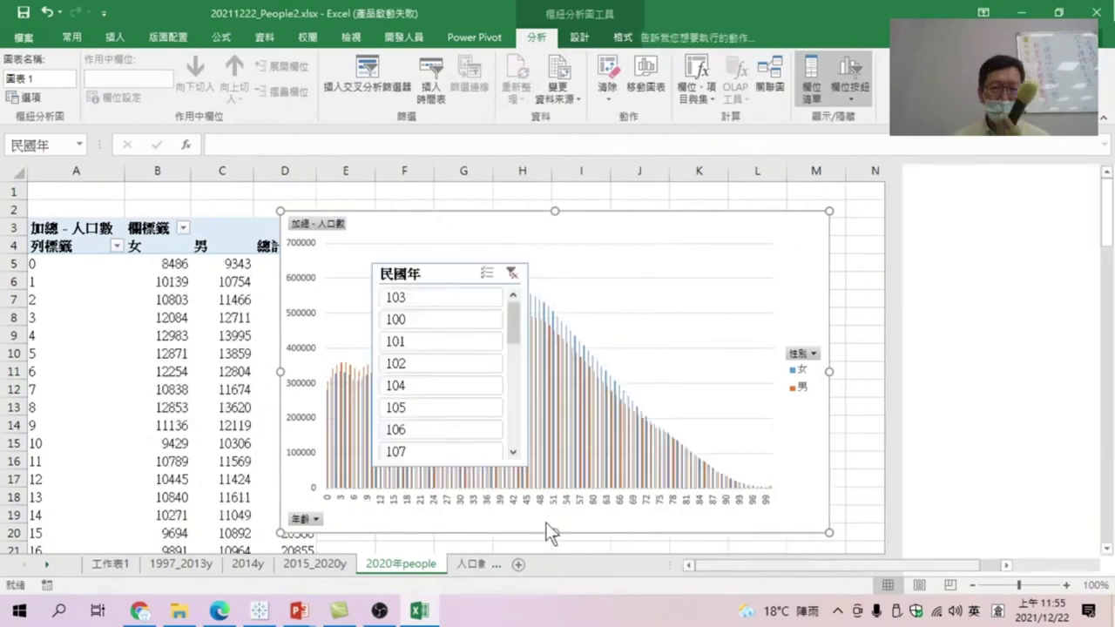
{"action": "left_click_drag", "start_coordinate": [418, 273], "coordinate": [936, 217]}
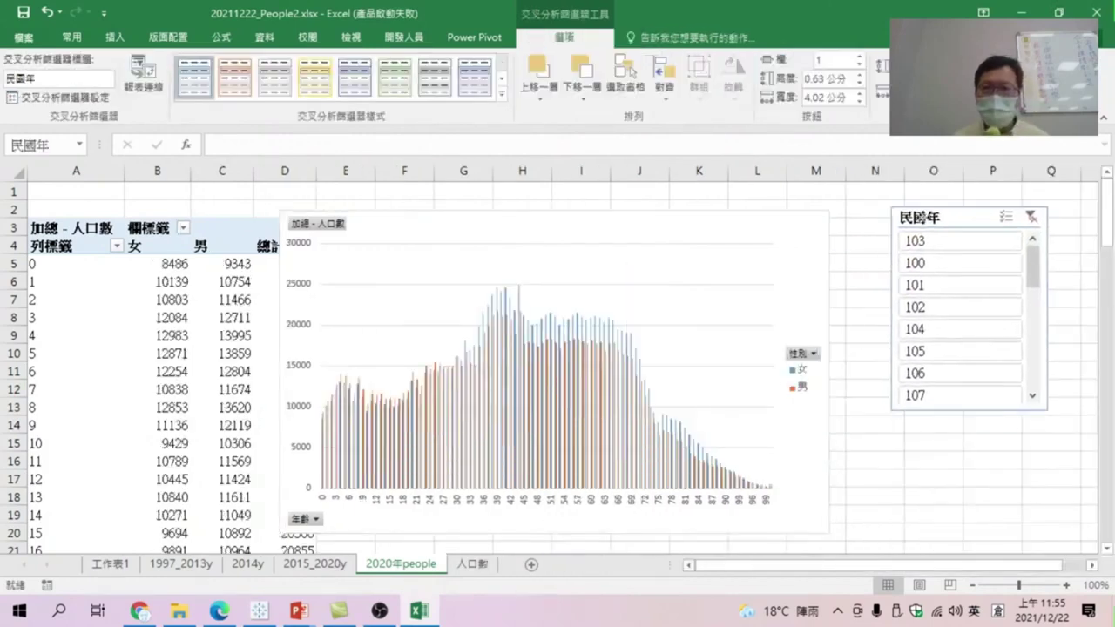
- Step the 民國年 slicer from year 109 down to year 104, one year at a time
{"action": "scroll", "coordinate": [926, 341], "scroll_direction": "down", "scroll_amount": 2}
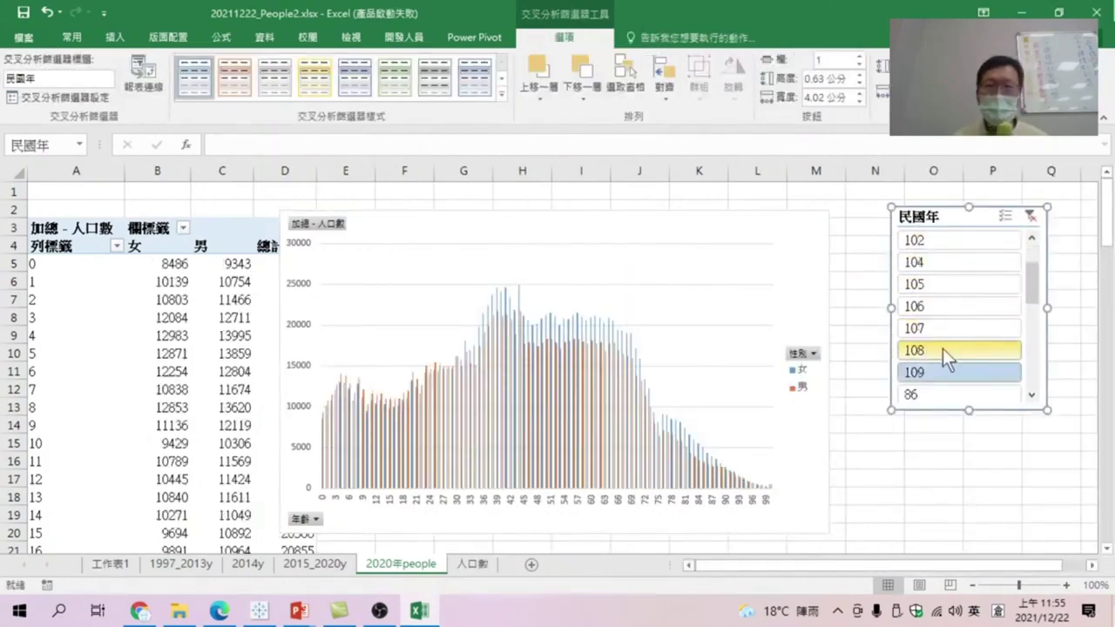
{"action": "left_click", "coordinate": [930, 373]}
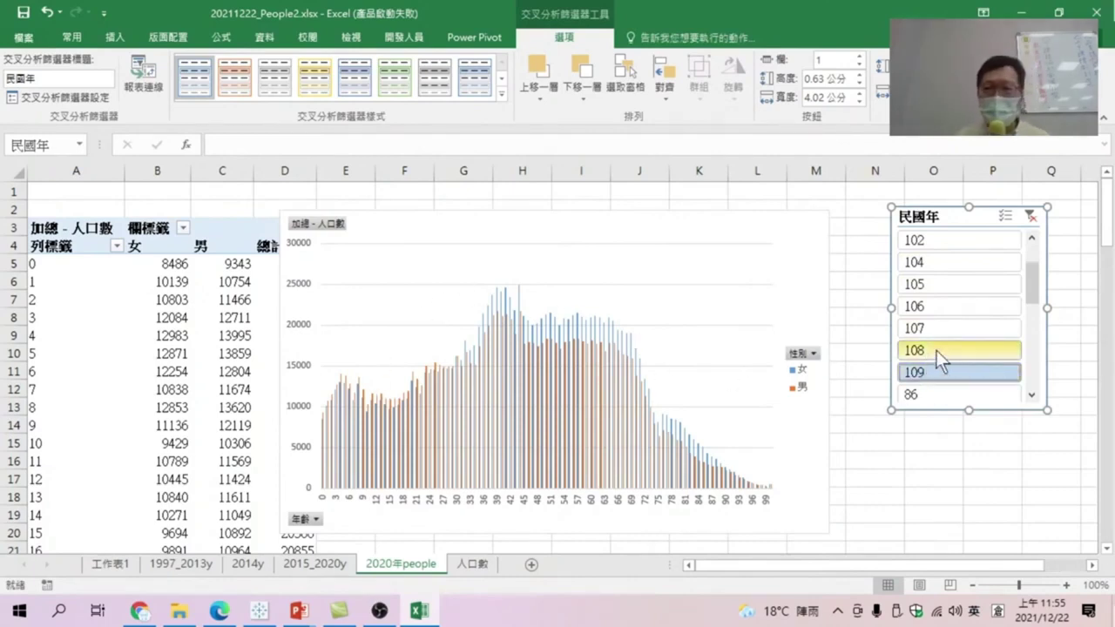
{"action": "left_click", "coordinate": [936, 350]}
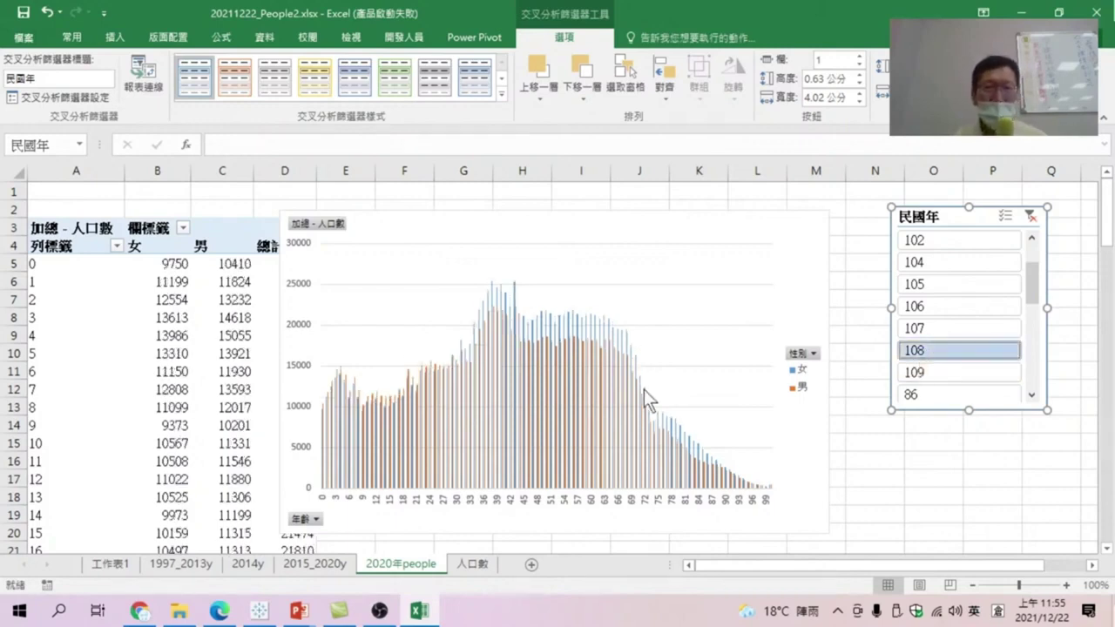
{"action": "left_click", "coordinate": [927, 329]}
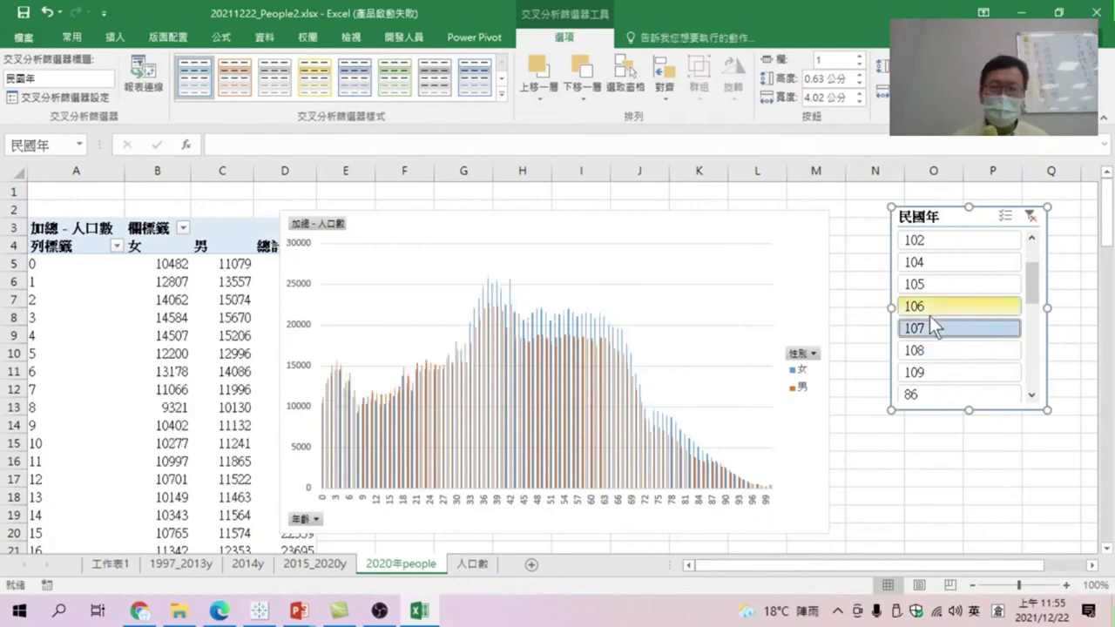
{"action": "left_click", "coordinate": [928, 306]}
{"action": "left_click", "coordinate": [936, 285]}
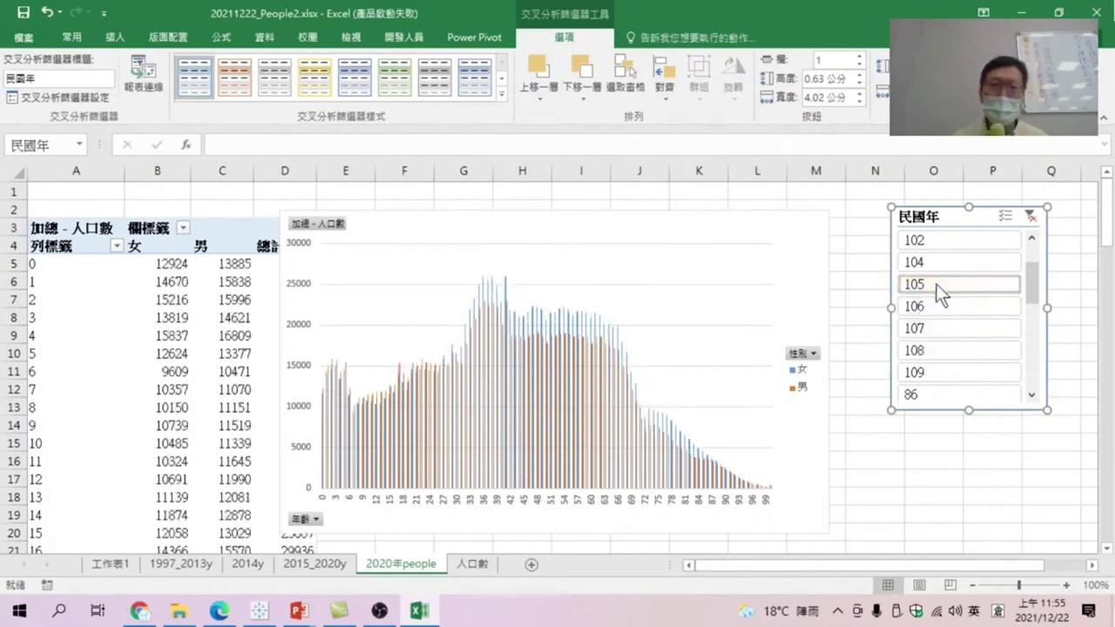
{"action": "left_click", "coordinate": [936, 265]}
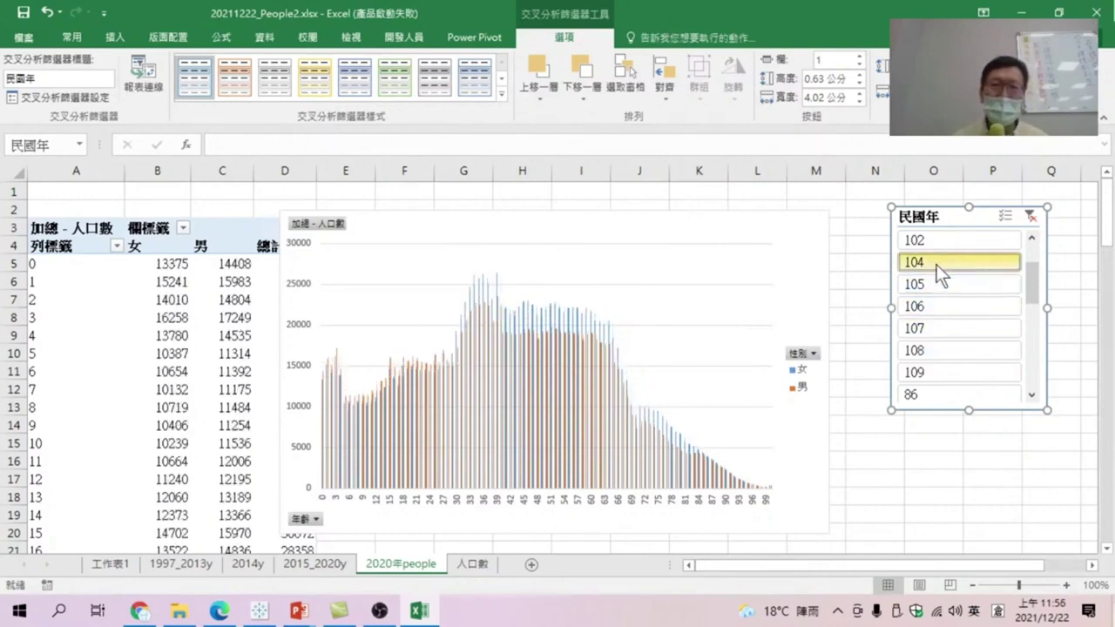
- Repeat the pass from year 109 back down to year 104 to compare the figures
{"action": "left_click", "coordinate": [932, 369]}
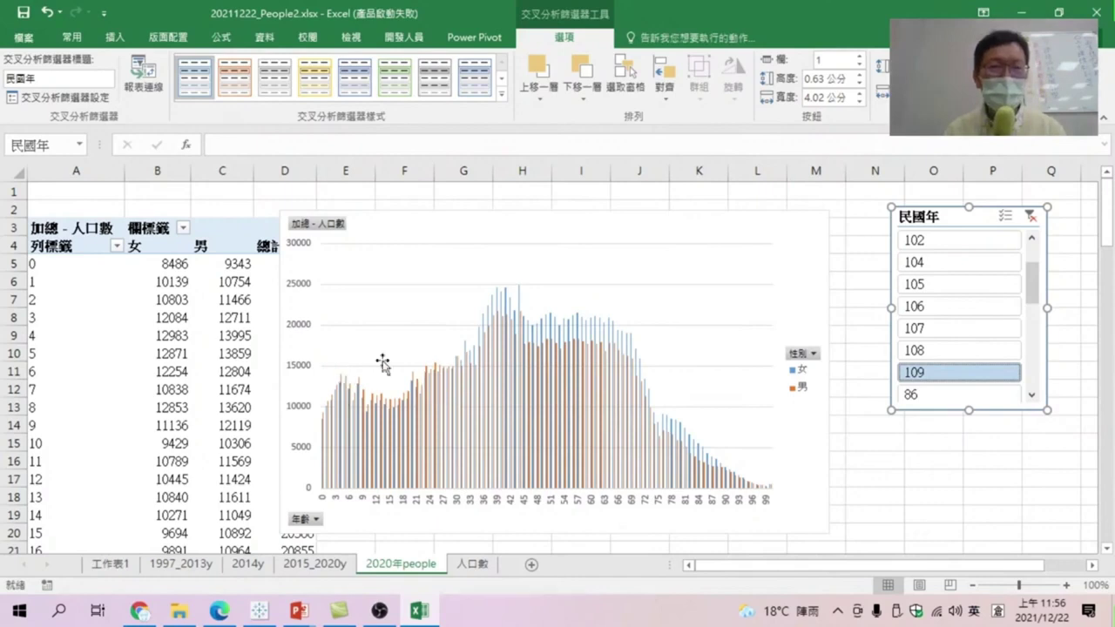
{"action": "left_click", "coordinate": [929, 352]}
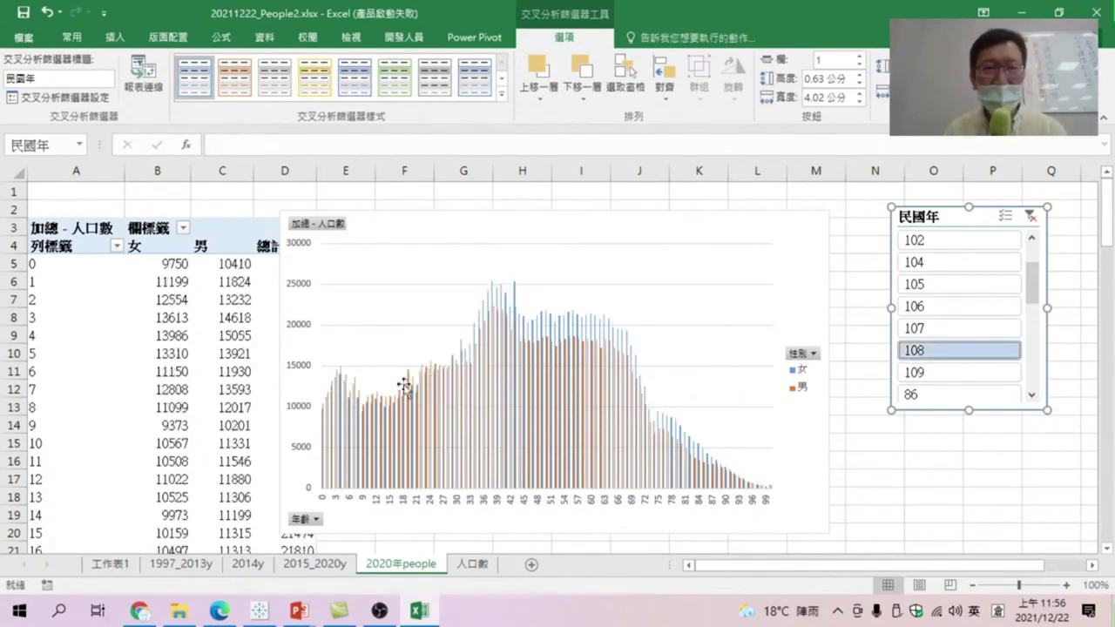
{"action": "left_click", "coordinate": [937, 327]}
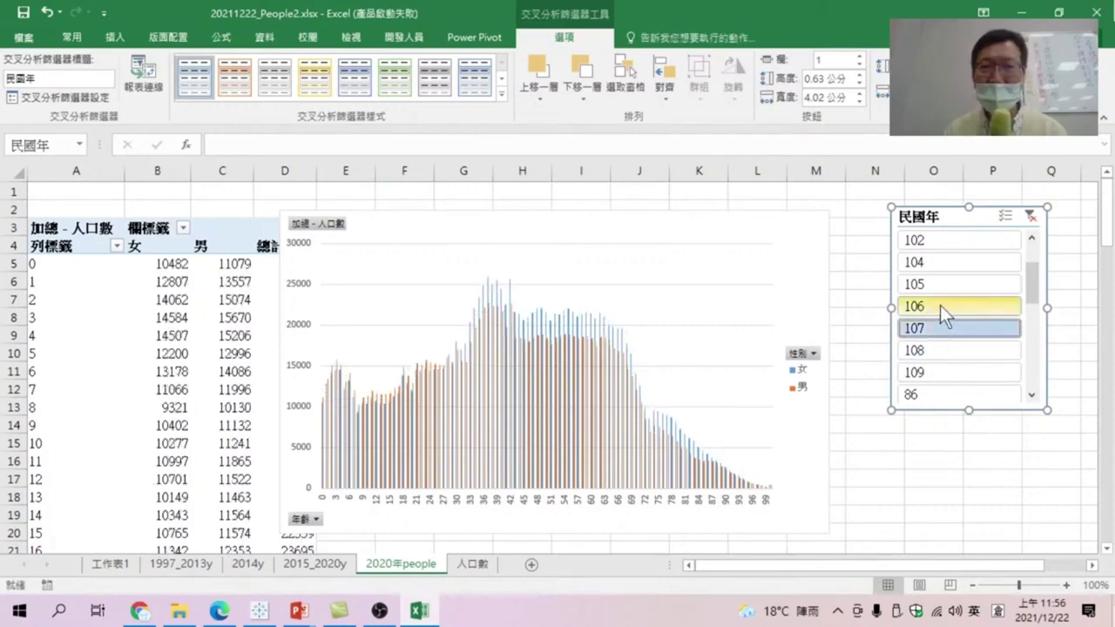
{"action": "left_click", "coordinate": [940, 305]}
{"action": "left_click", "coordinate": [944, 283]}
{"action": "left_click", "coordinate": [946, 264]}
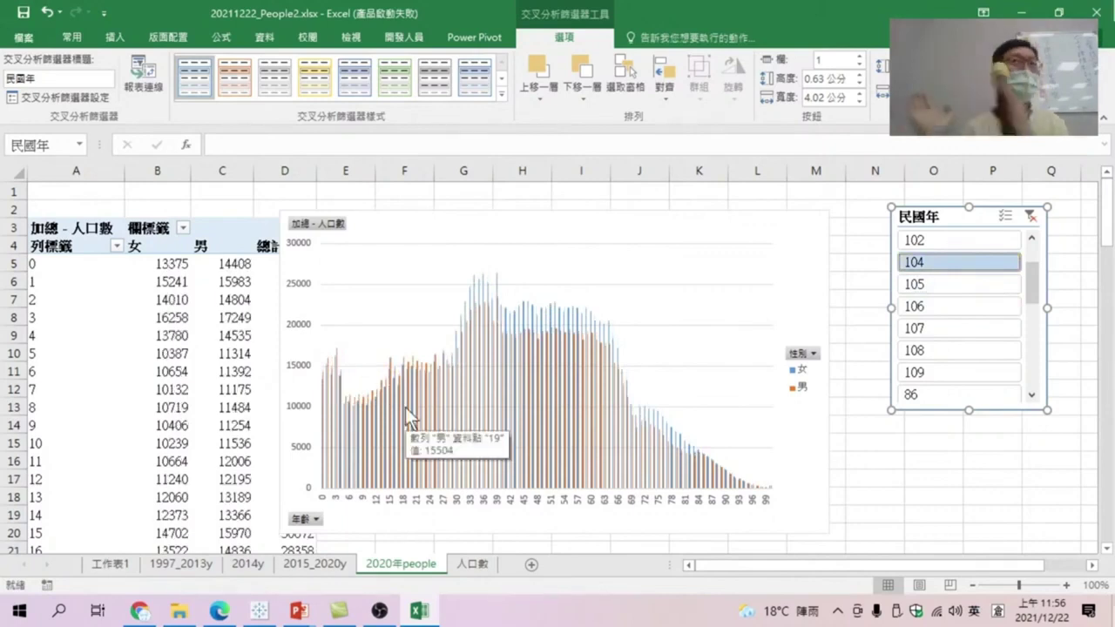
{"action": "mouse_move", "coordinate": [406, 415]}
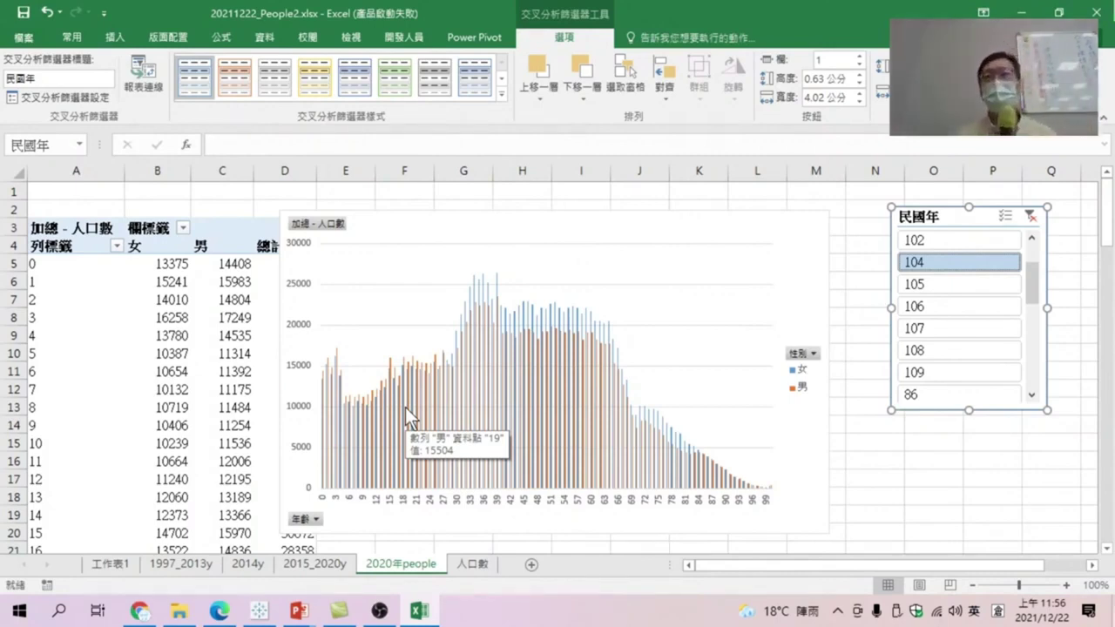
- Continue filtering the pivot from year 103 down to year 100
{"action": "scroll", "coordinate": [962, 347], "scroll_direction": "up", "scroll_amount": 3}
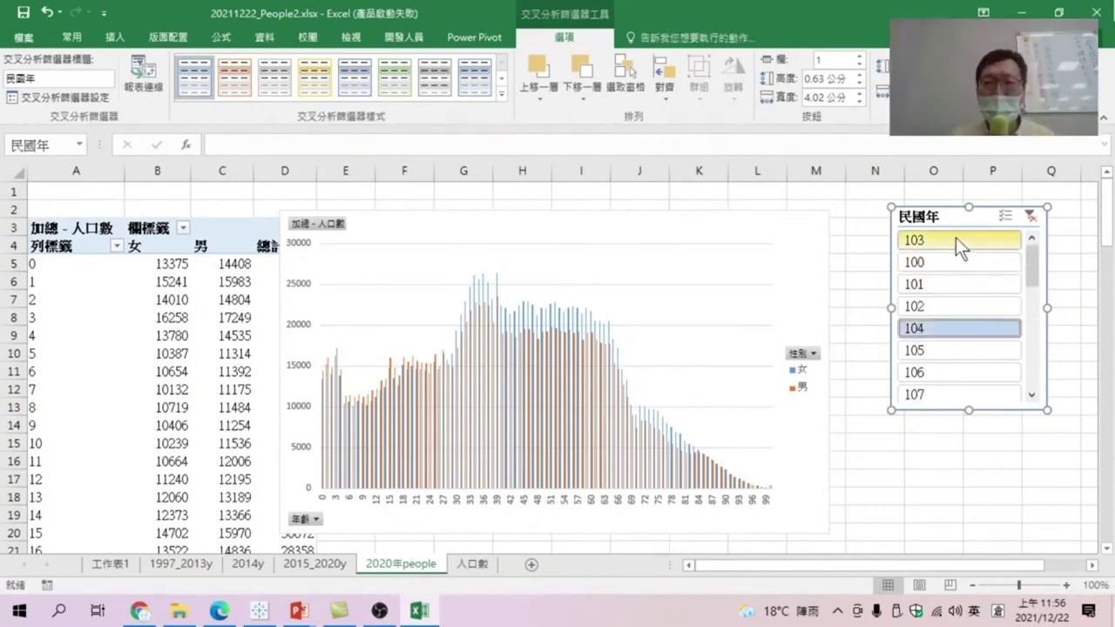
{"action": "left_click", "coordinate": [955, 237]}
{"action": "left_click", "coordinate": [941, 303]}
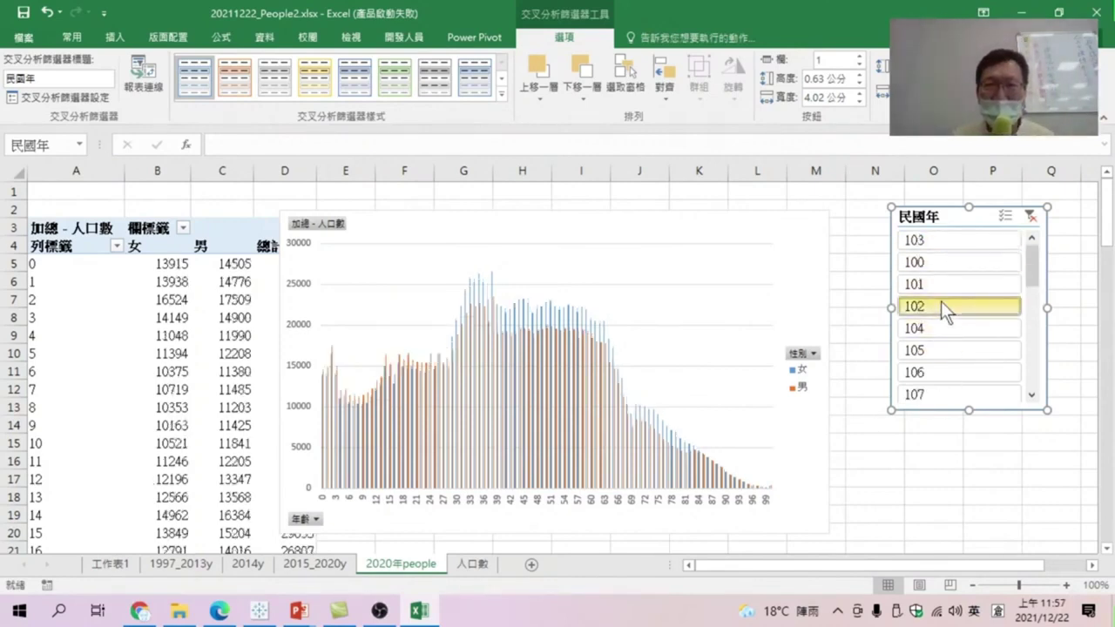
{"action": "left_click", "coordinate": [937, 283]}
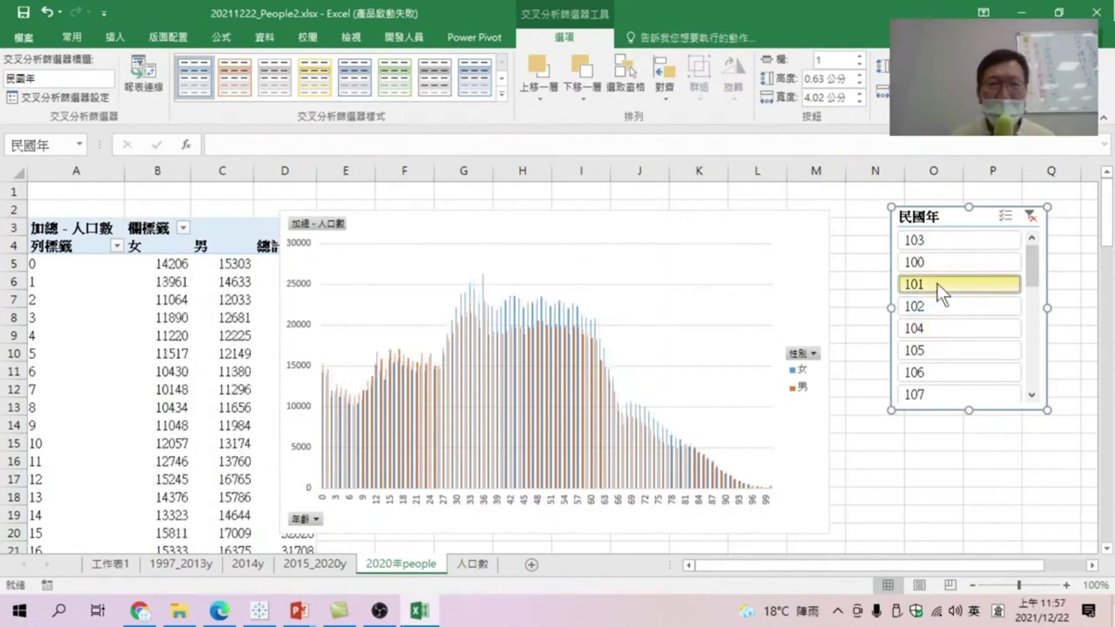
{"action": "left_click", "coordinate": [936, 265]}
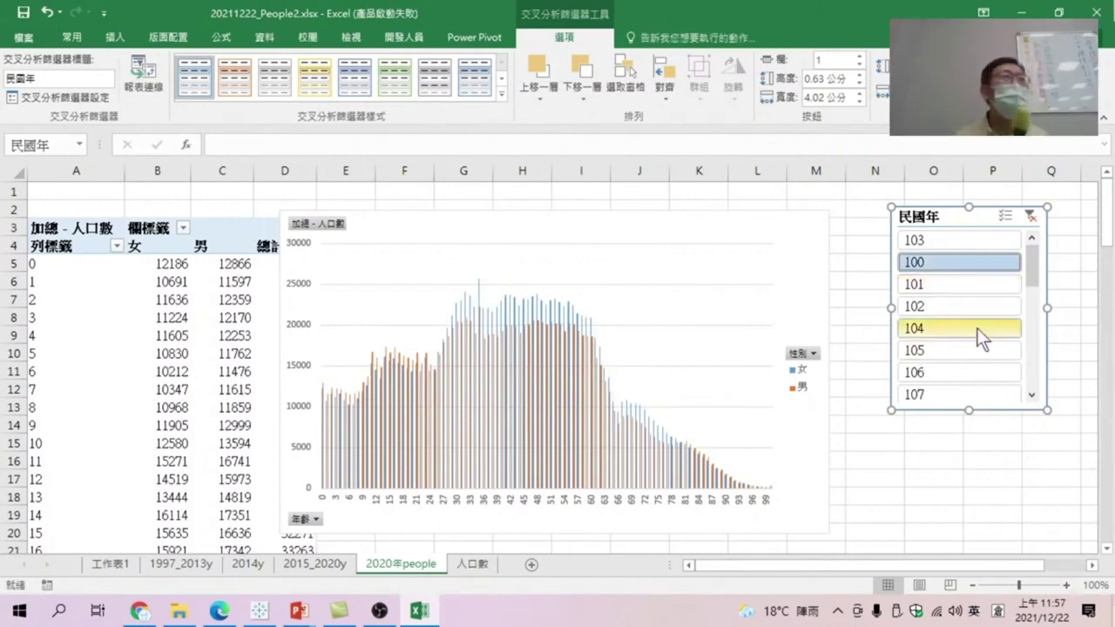
- Switch between year 86 and year 109 twice, ending on 109
{"action": "scroll", "coordinate": [975, 344], "scroll_direction": "down", "scroll_amount": 3}
{"action": "scroll", "coordinate": [958, 348], "scroll_direction": "up", "scroll_amount": 2}
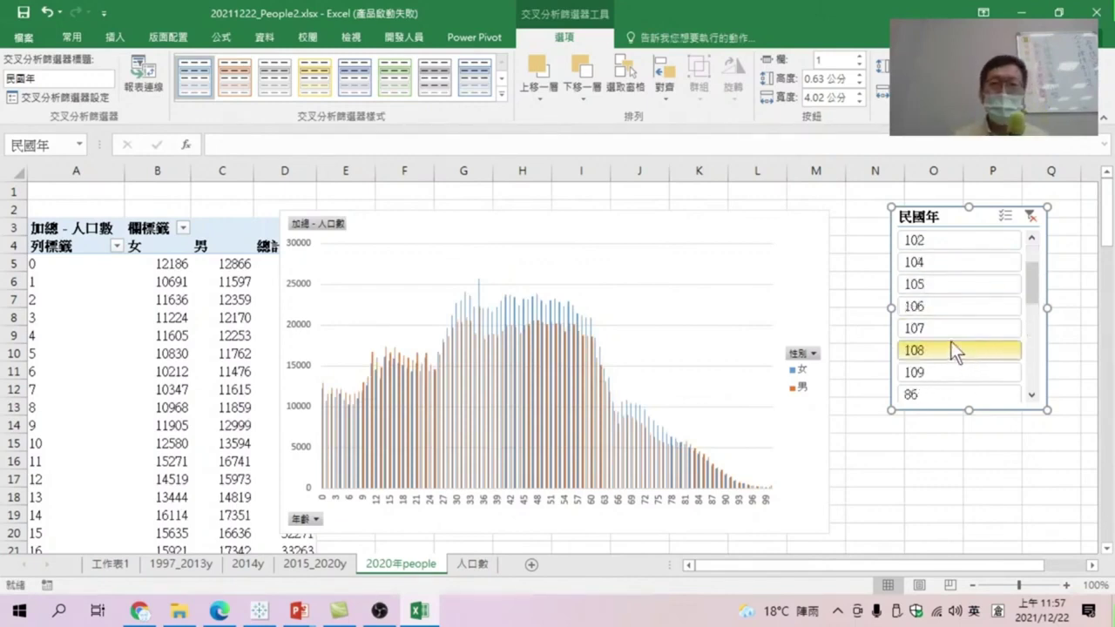
{"action": "scroll", "coordinate": [945, 352], "scroll_direction": "down", "scroll_amount": 1}
{"action": "left_click", "coordinate": [941, 329]}
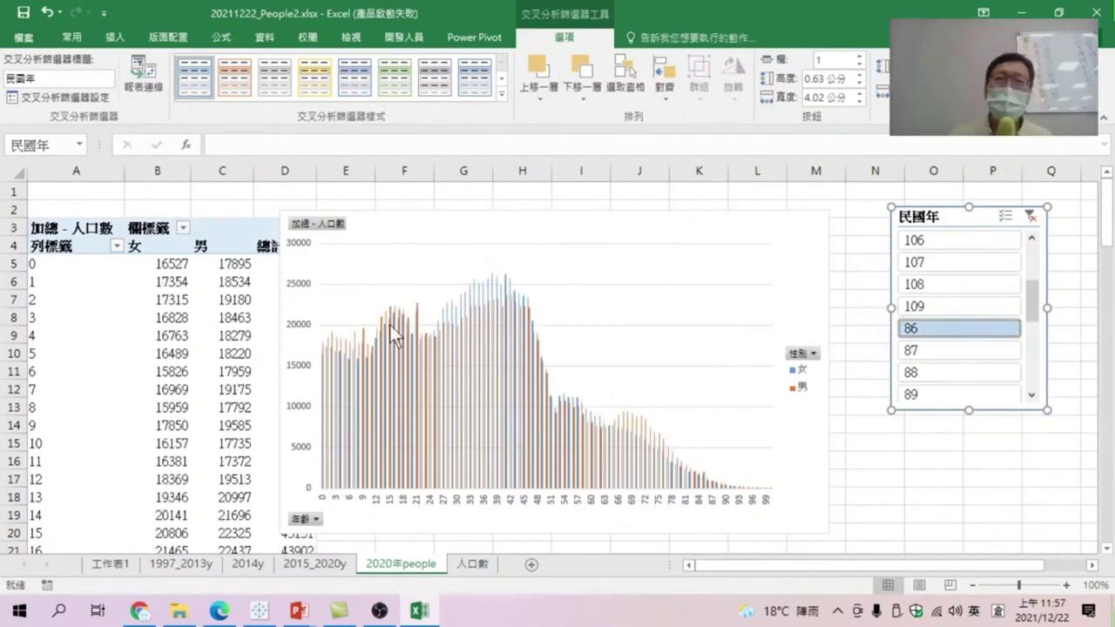
{"action": "left_click", "coordinate": [936, 305]}
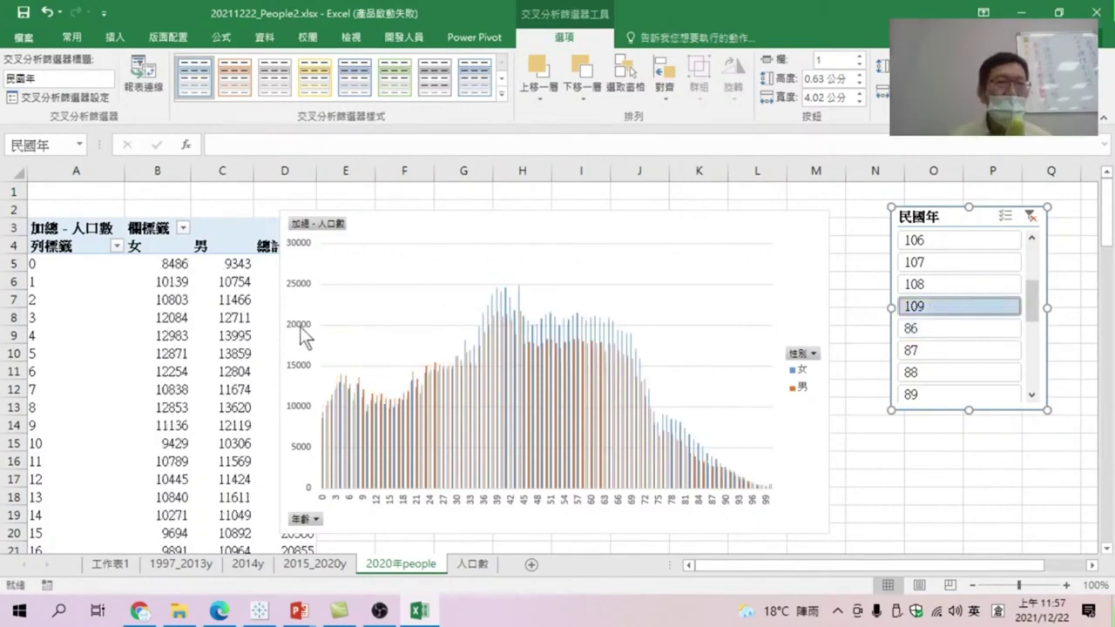
{"action": "left_click", "coordinate": [923, 327]}
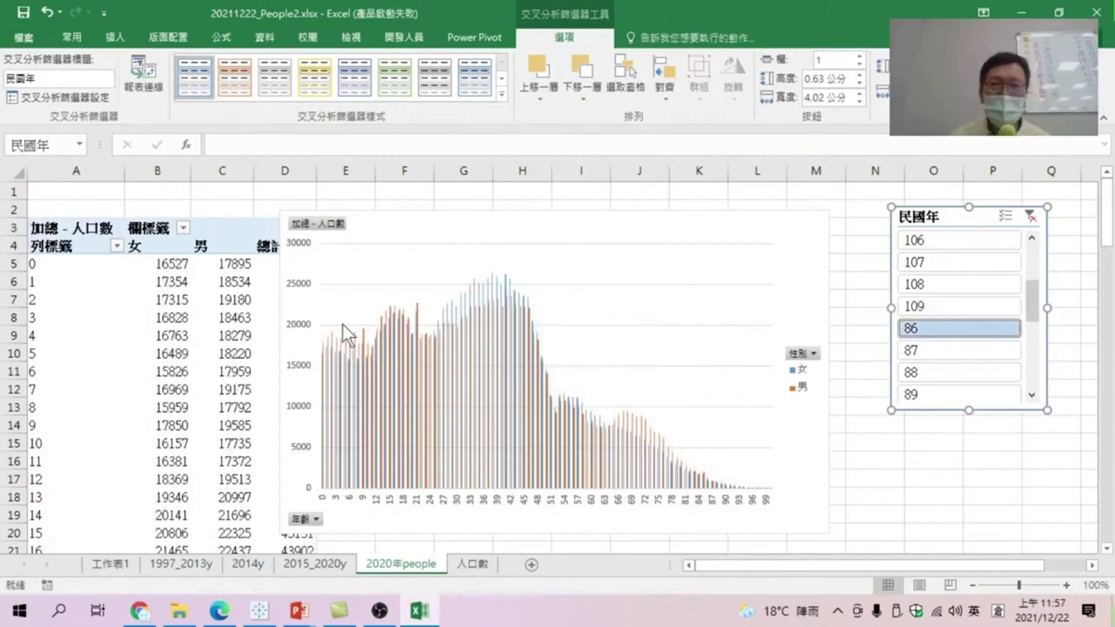
{"action": "left_click", "coordinate": [948, 306]}
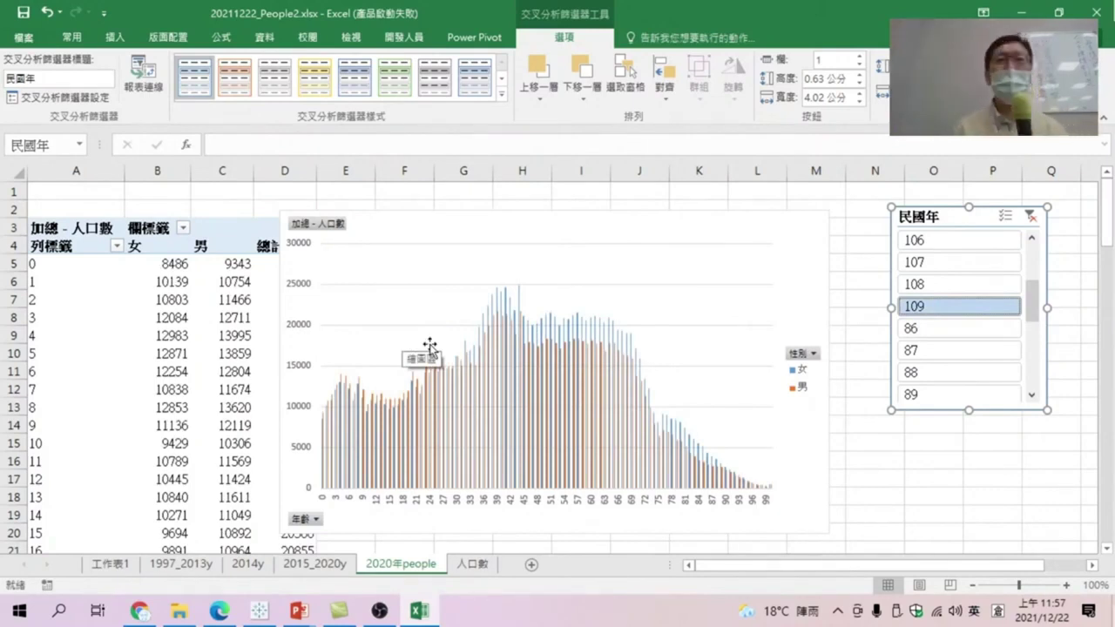
- Step the year slicer through years 86 to 95 one by one
{"action": "left_click", "coordinate": [946, 327]}
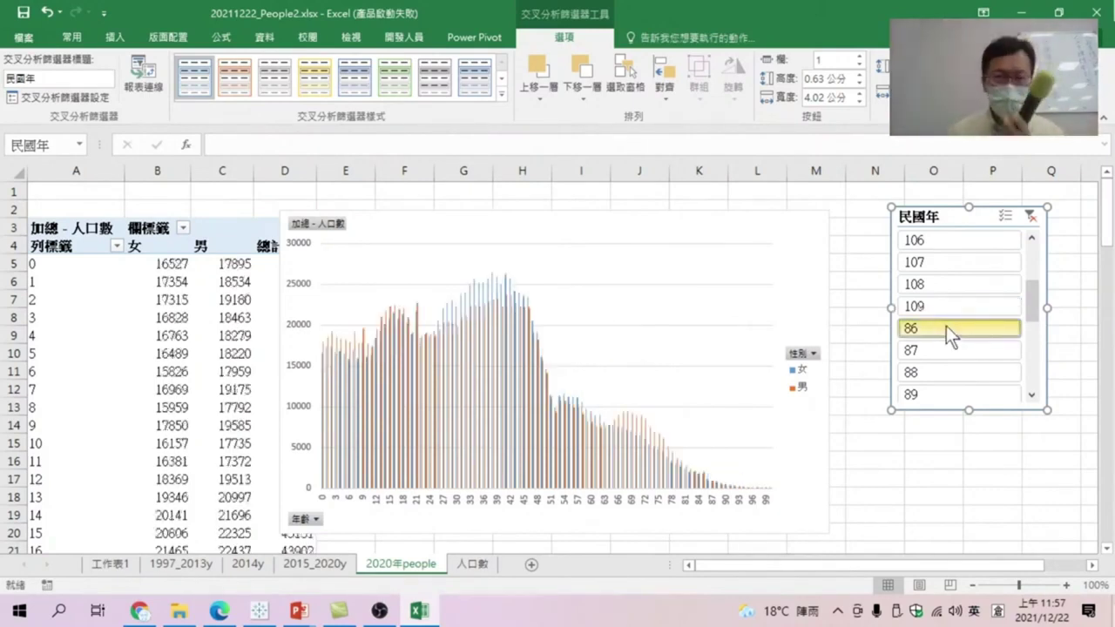
{"action": "left_click", "coordinate": [939, 348]}
{"action": "left_click", "coordinate": [936, 373]}
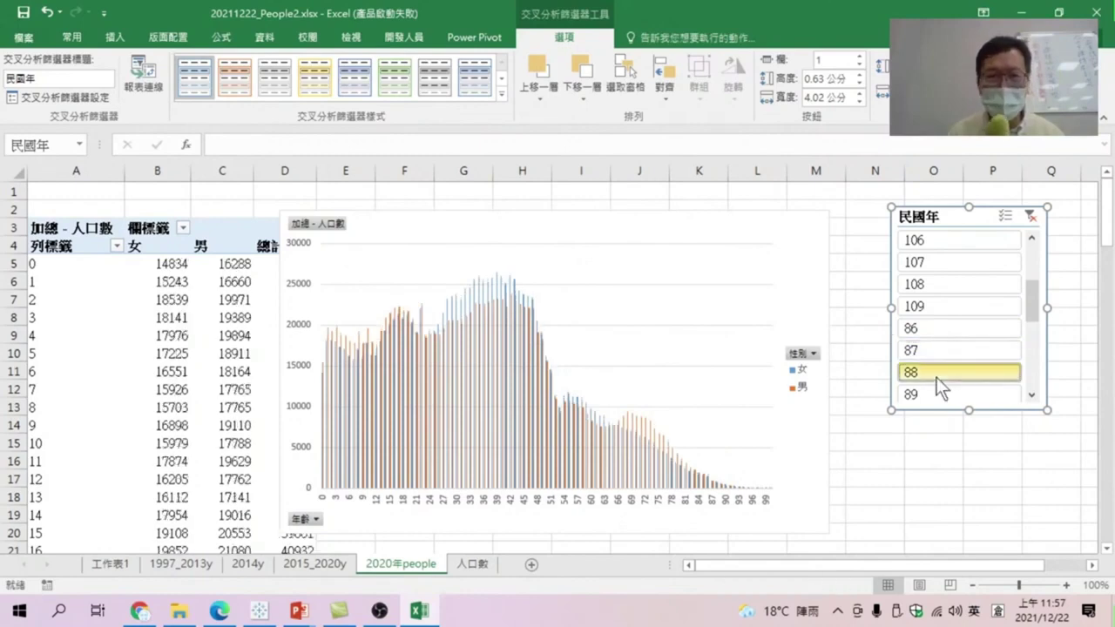
{"action": "left_click", "coordinate": [937, 390]}
{"action": "scroll", "coordinate": [946, 370], "scroll_direction": "down", "scroll_amount": 2}
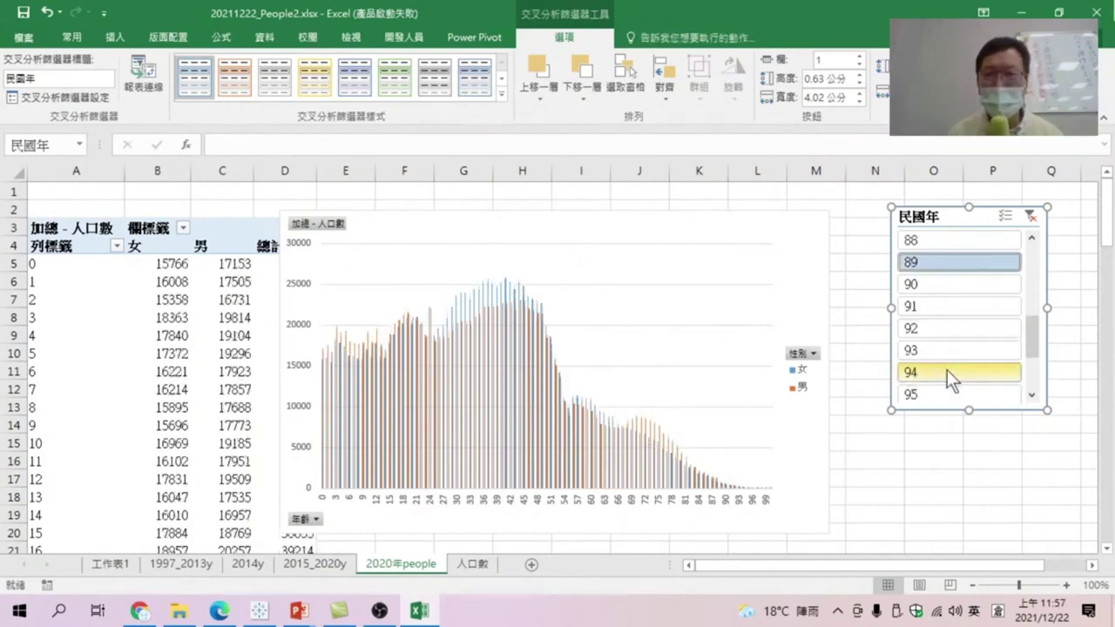
{"action": "left_click", "coordinate": [931, 282]}
{"action": "left_click", "coordinate": [937, 302]}
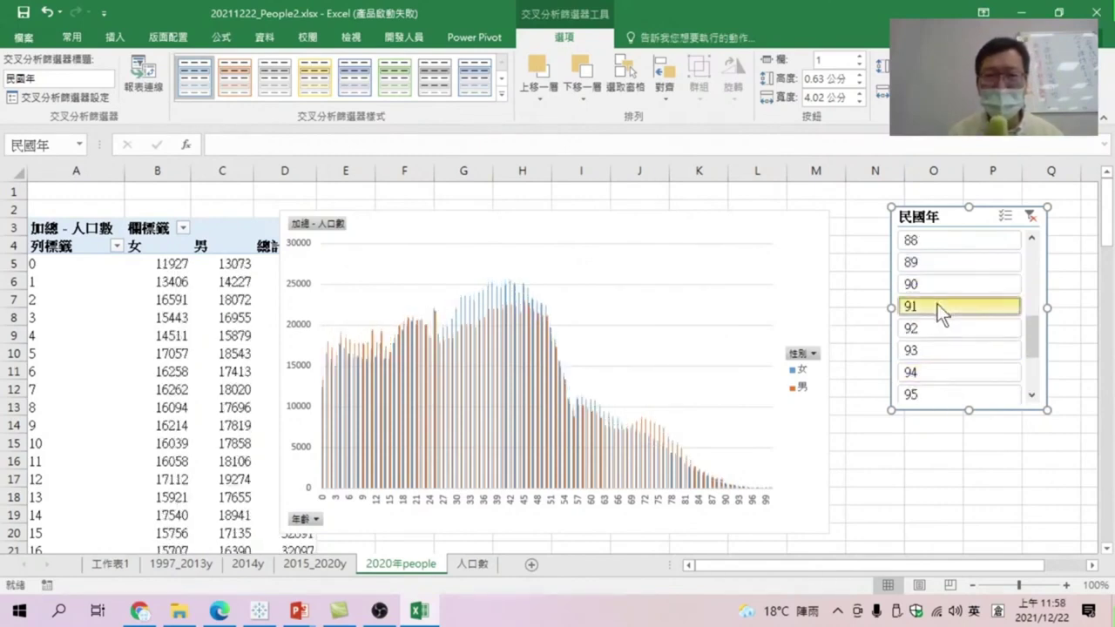
{"action": "left_click", "coordinate": [942, 321]}
{"action": "left_click", "coordinate": [945, 347]}
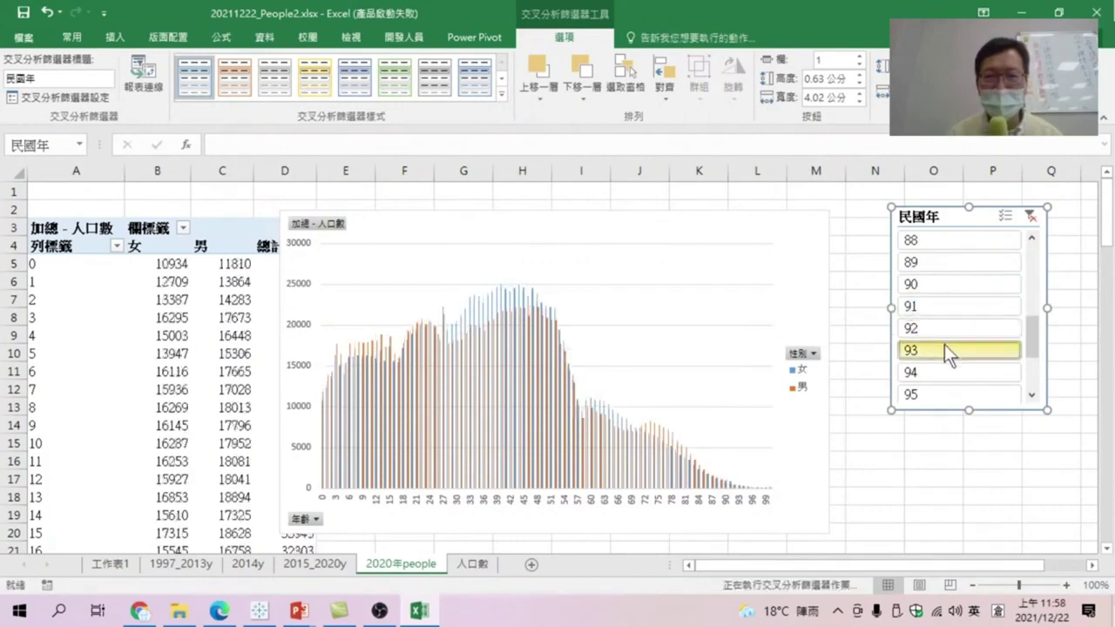
{"action": "left_click", "coordinate": [945, 369]}
{"action": "left_click", "coordinate": [946, 391]}
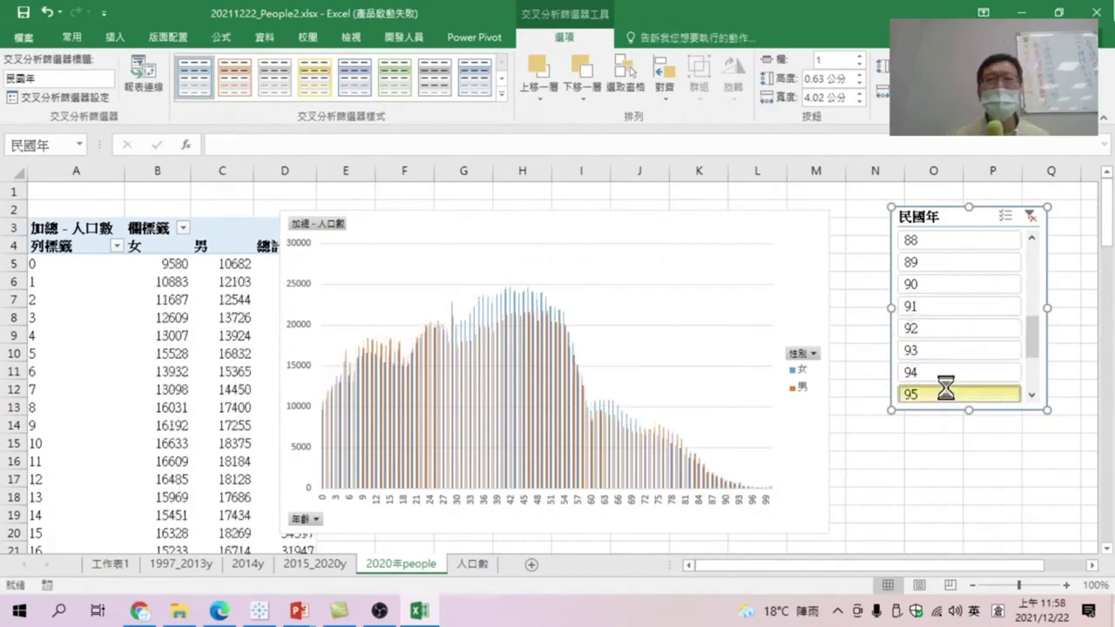
- Continue through years 96 to 99 and finish on year 100 (age 0: 12186 女, 12866 男)
{"action": "scroll", "coordinate": [945, 379], "scroll_direction": "down", "scroll_amount": 1}
{"action": "left_click", "coordinate": [947, 351]}
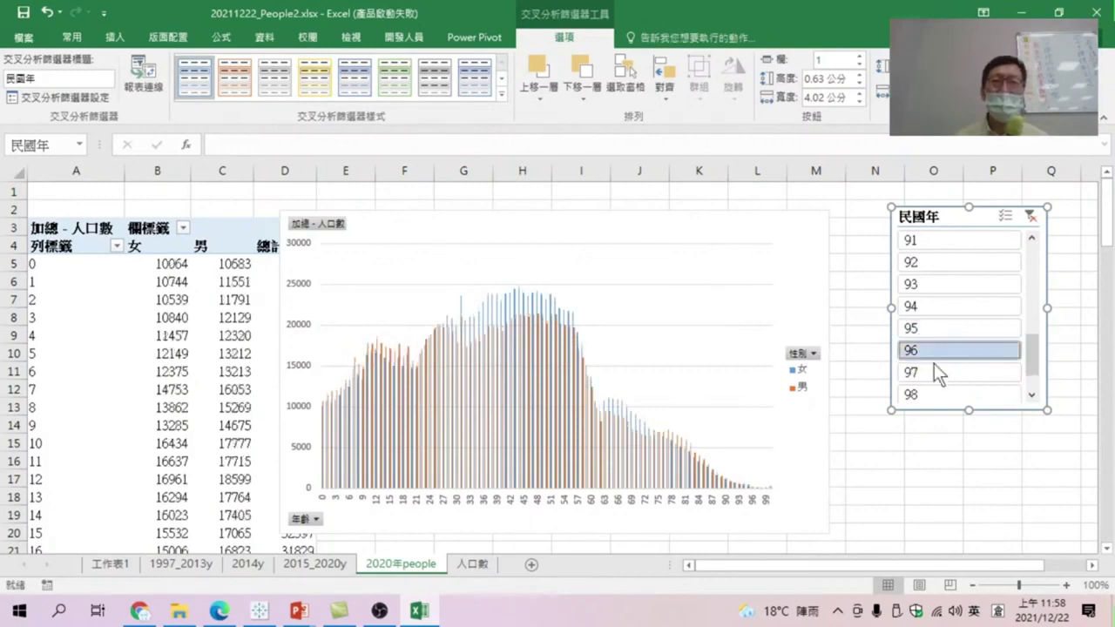
{"action": "left_click", "coordinate": [933, 366]}
{"action": "left_click", "coordinate": [937, 393]}
{"action": "scroll", "coordinate": [936, 391], "scroll_direction": "down", "scroll_amount": 1}
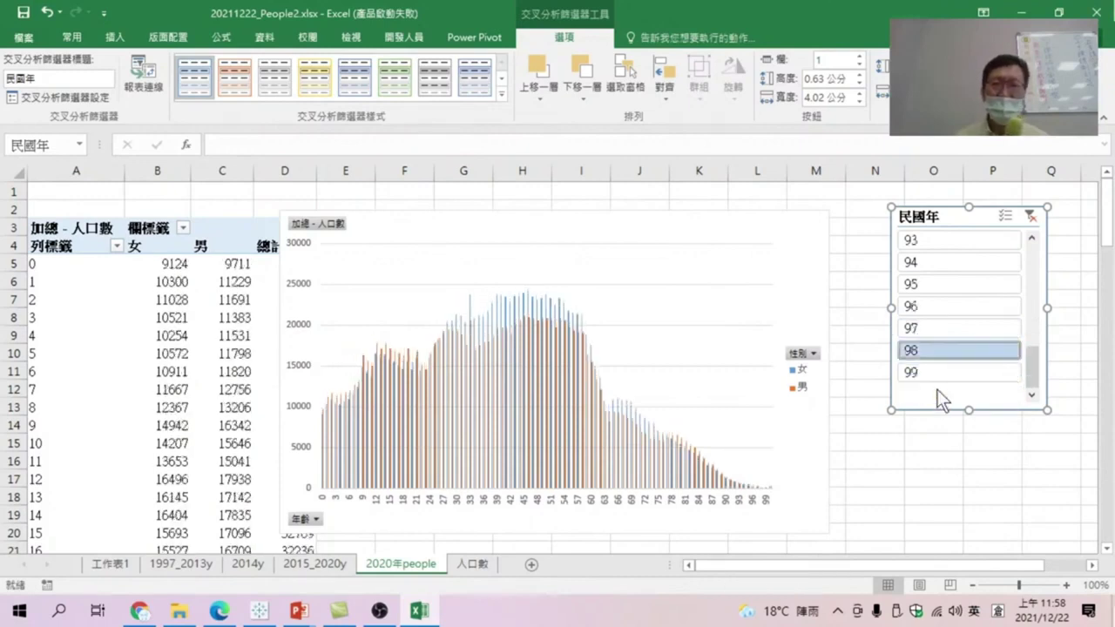
{"action": "left_click", "coordinate": [931, 370]}
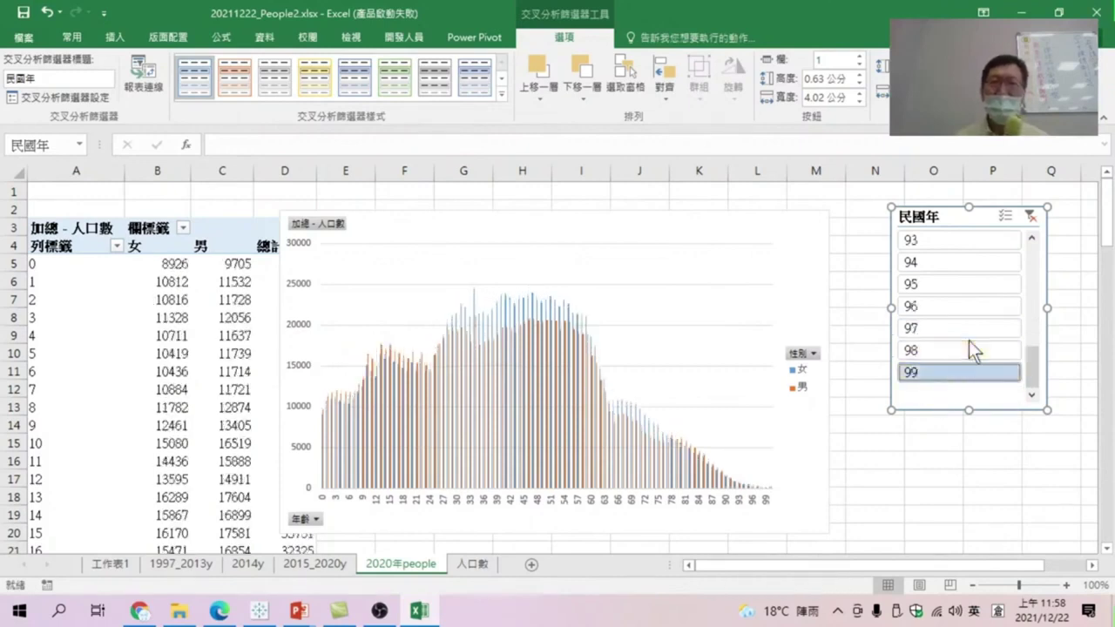
{"action": "scroll", "coordinate": [966, 339], "scroll_direction": "up", "scroll_amount": 6}
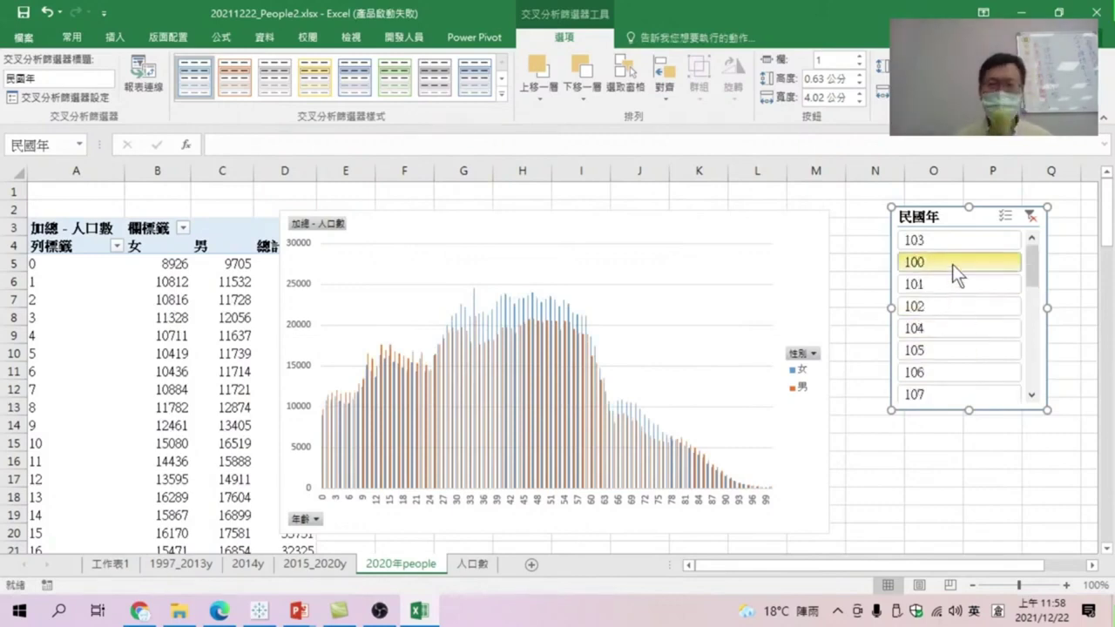
{"action": "left_click", "coordinate": [951, 263]}
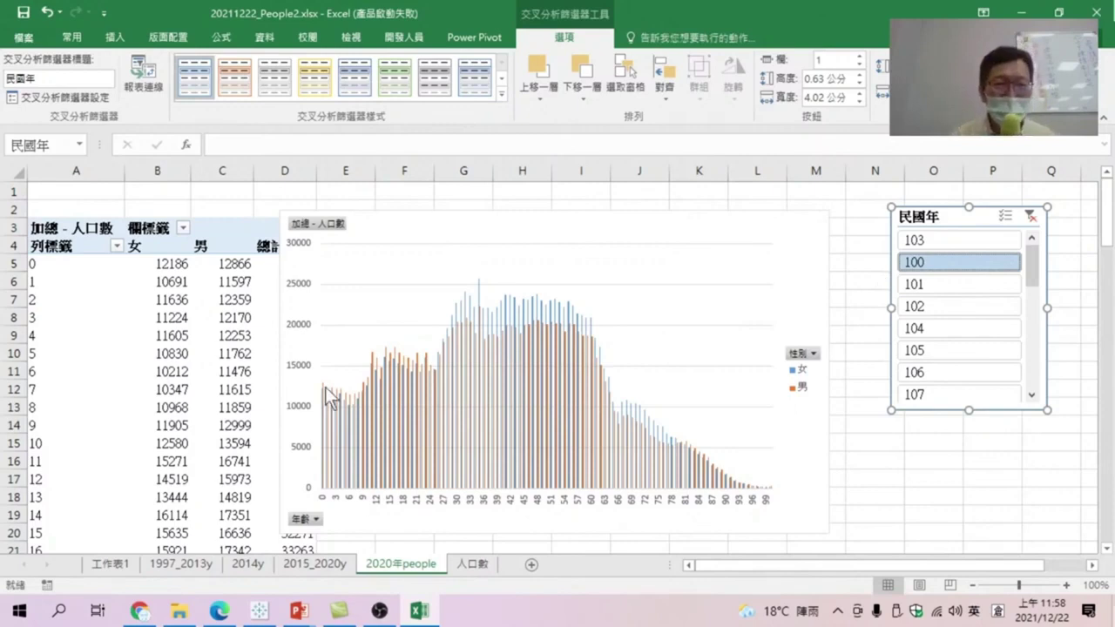
- Step the slicer through years 101 to 108 and end on year 109 (age 0: 8486 女, 9343 男)
{"action": "left_click", "coordinate": [940, 282]}
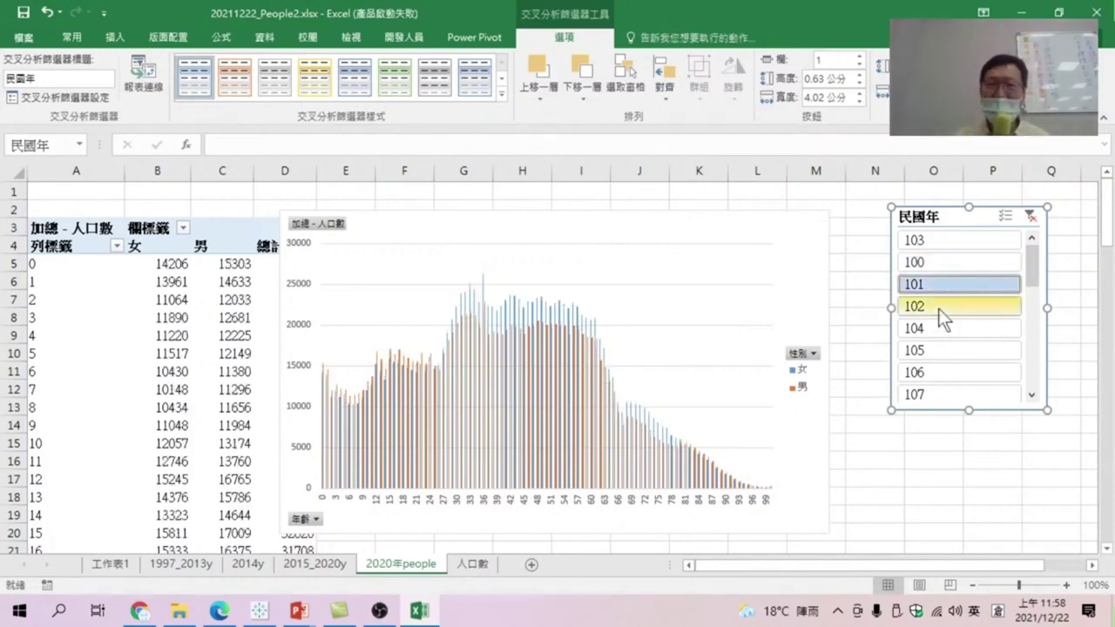
{"action": "left_click", "coordinate": [938, 309]}
{"action": "left_click", "coordinate": [939, 240]}
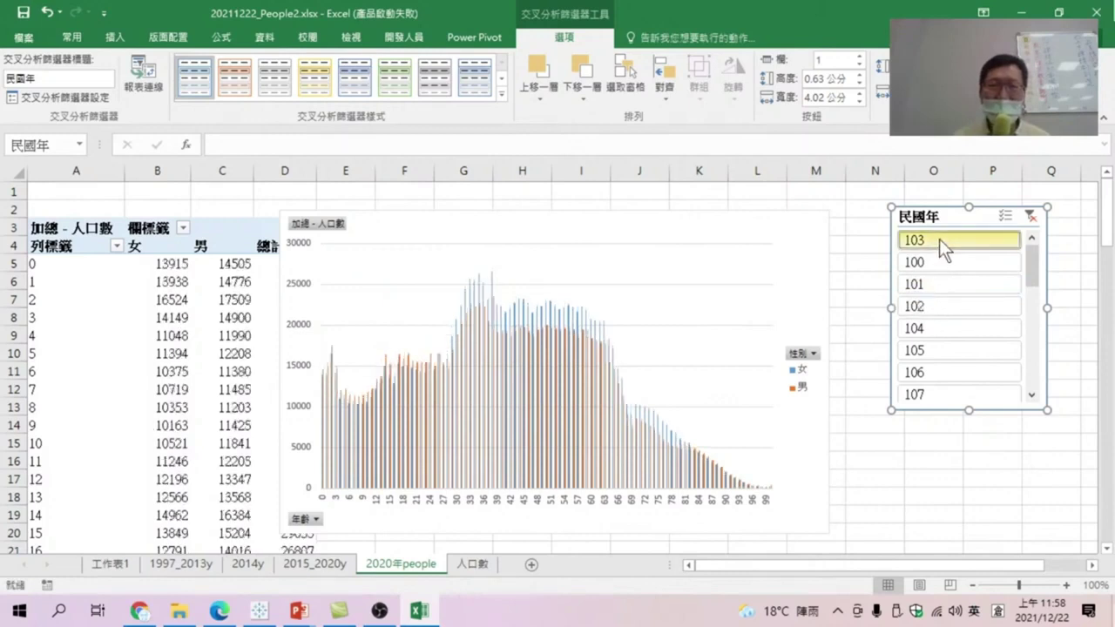
{"action": "left_click", "coordinate": [933, 330]}
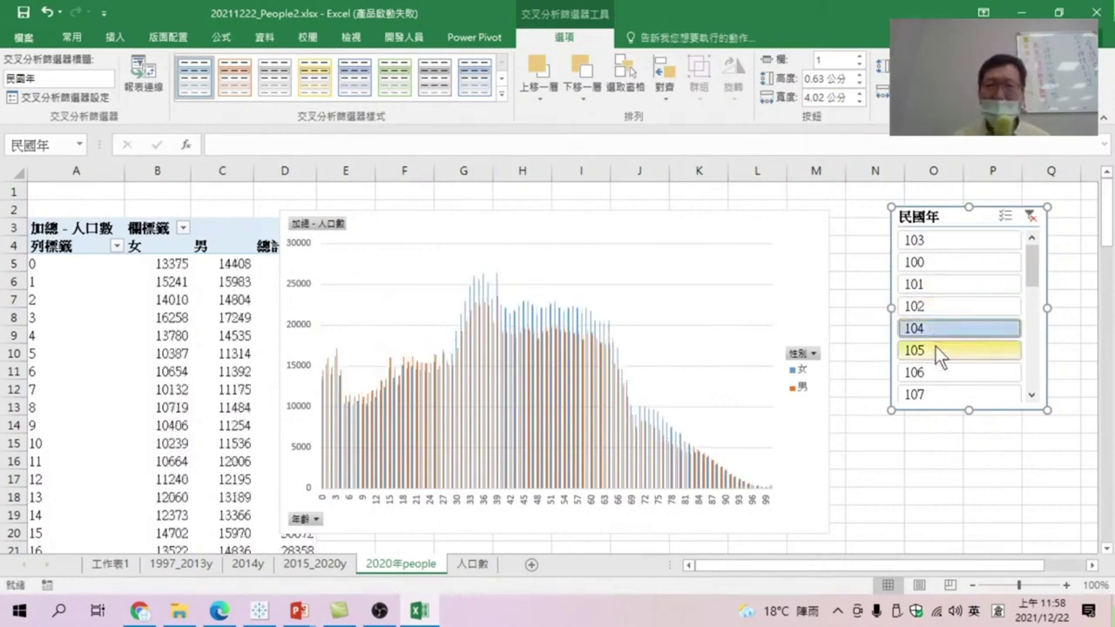
{"action": "left_click", "coordinate": [936, 346]}
{"action": "left_click", "coordinate": [937, 369]}
{"action": "scroll", "coordinate": [937, 369], "scroll_direction": "down", "scroll_amount": 2}
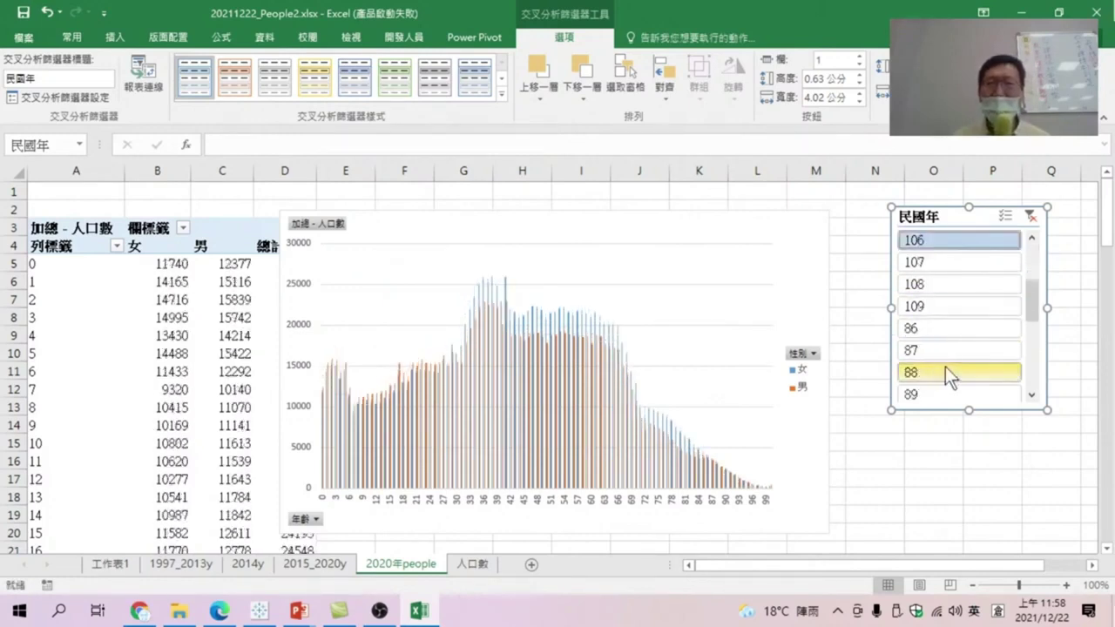
{"action": "left_click", "coordinate": [941, 262]}
{"action": "left_click", "coordinate": [939, 282]}
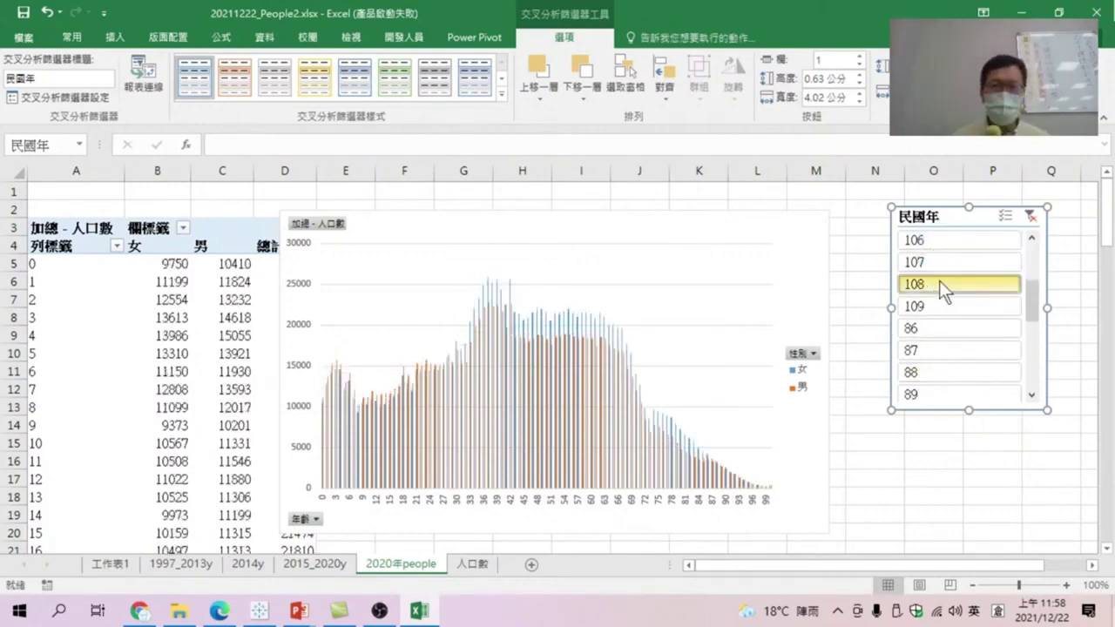
{"action": "left_click", "coordinate": [944, 305]}
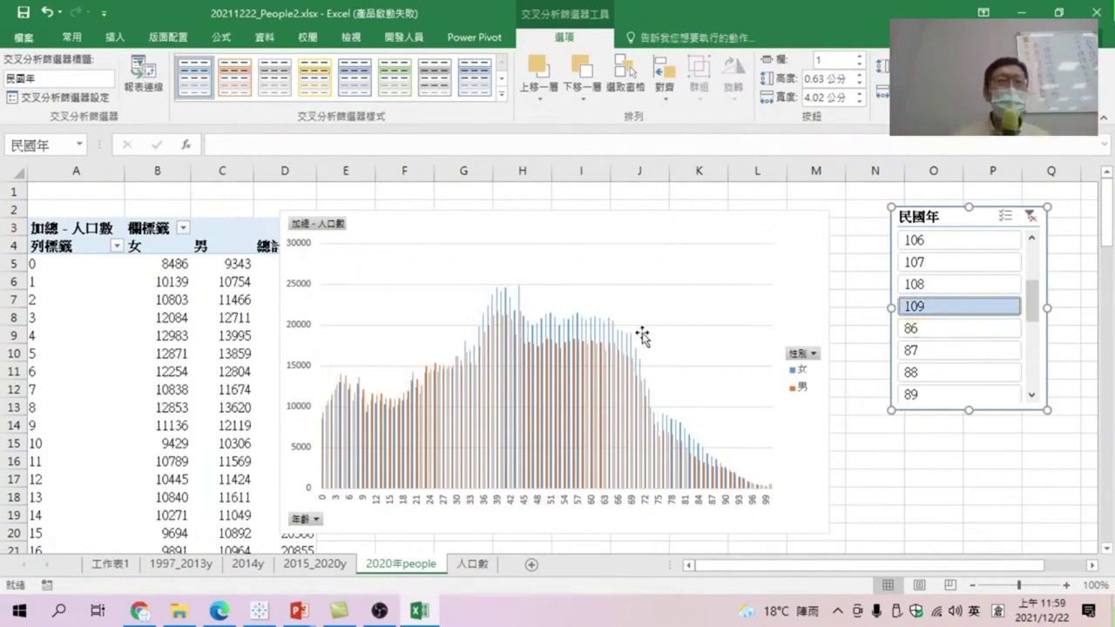
- Filter to year 86, then step through years 87 to 93 (age 0: 10121 女, 11332 男)
{"action": "left_click", "coordinate": [952, 328]}
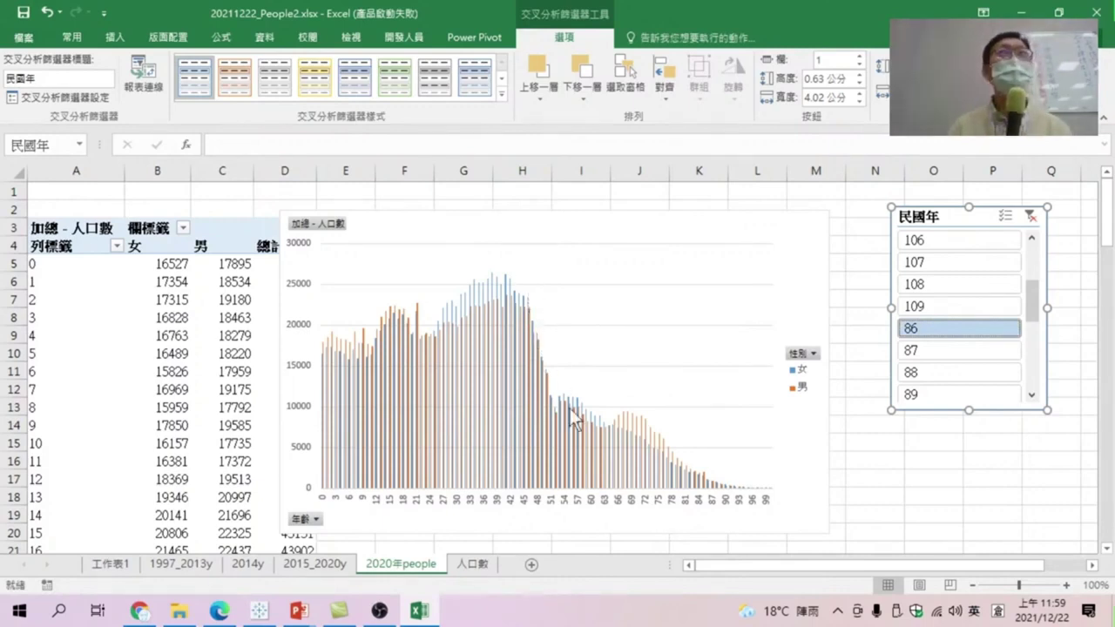
{"action": "left_click", "coordinate": [951, 351]}
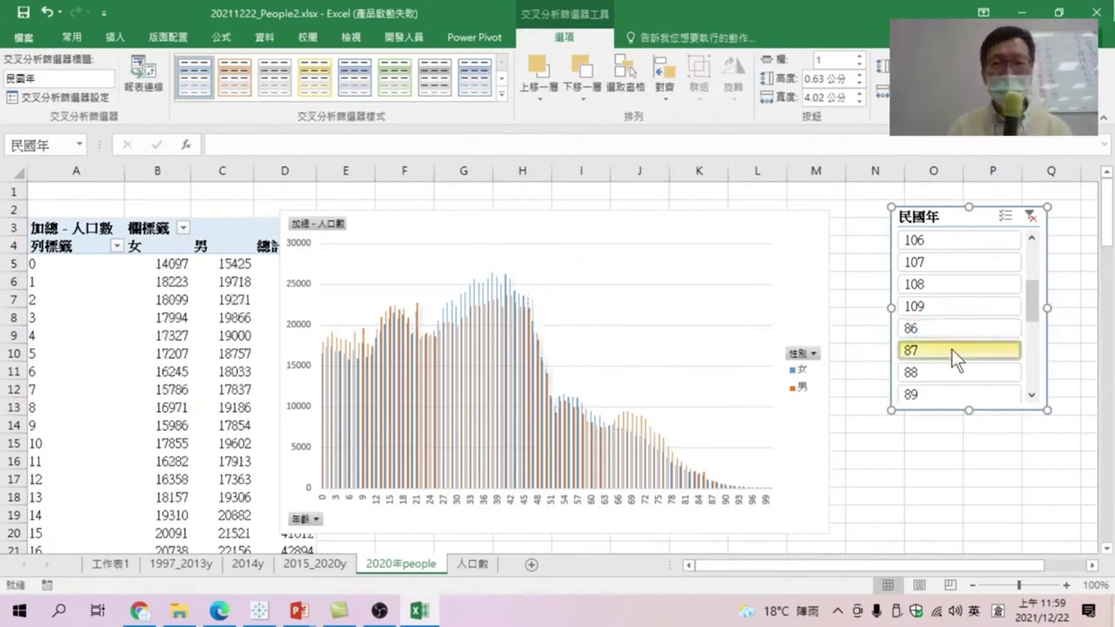
{"action": "left_click", "coordinate": [947, 372]}
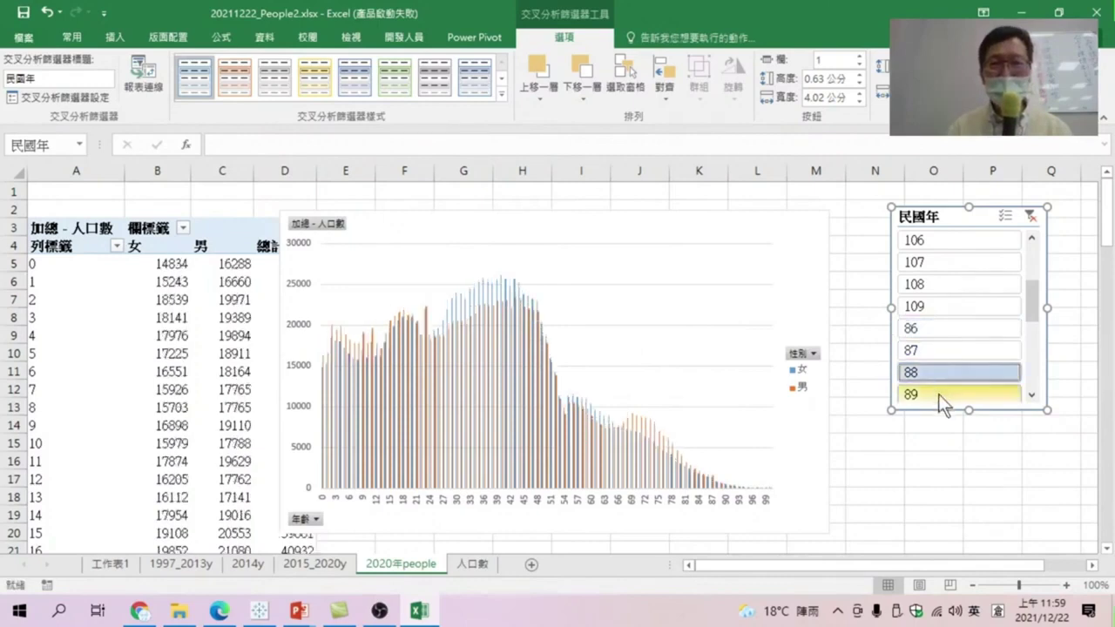
{"action": "left_click", "coordinate": [938, 394]}
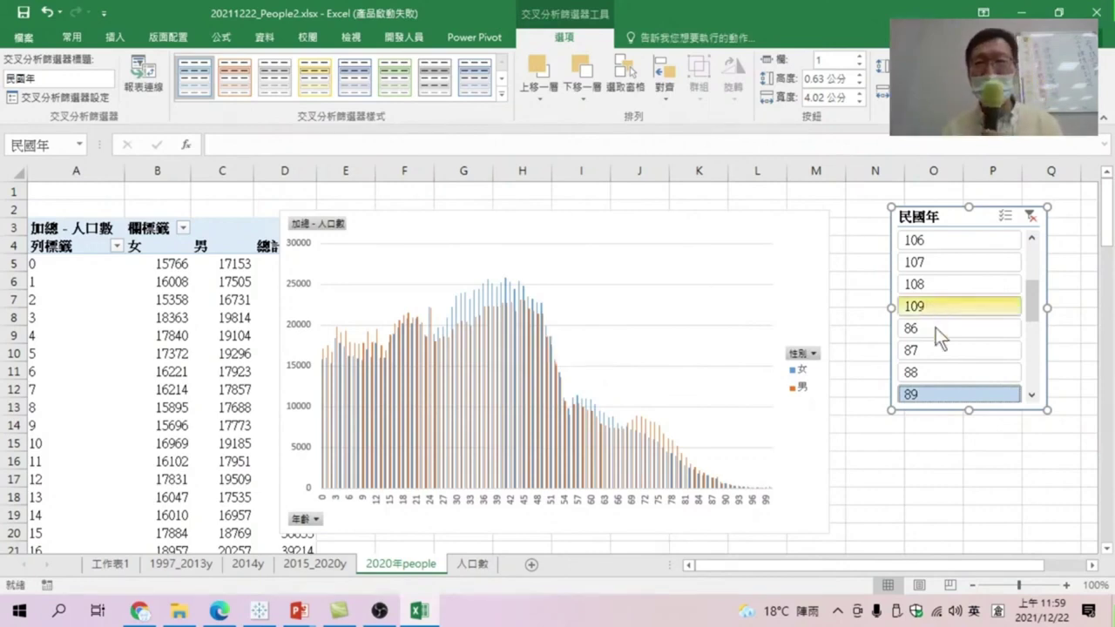
{"action": "scroll", "coordinate": [940, 339], "scroll_direction": "down", "scroll_amount": 3}
{"action": "left_click", "coordinate": [933, 349]}
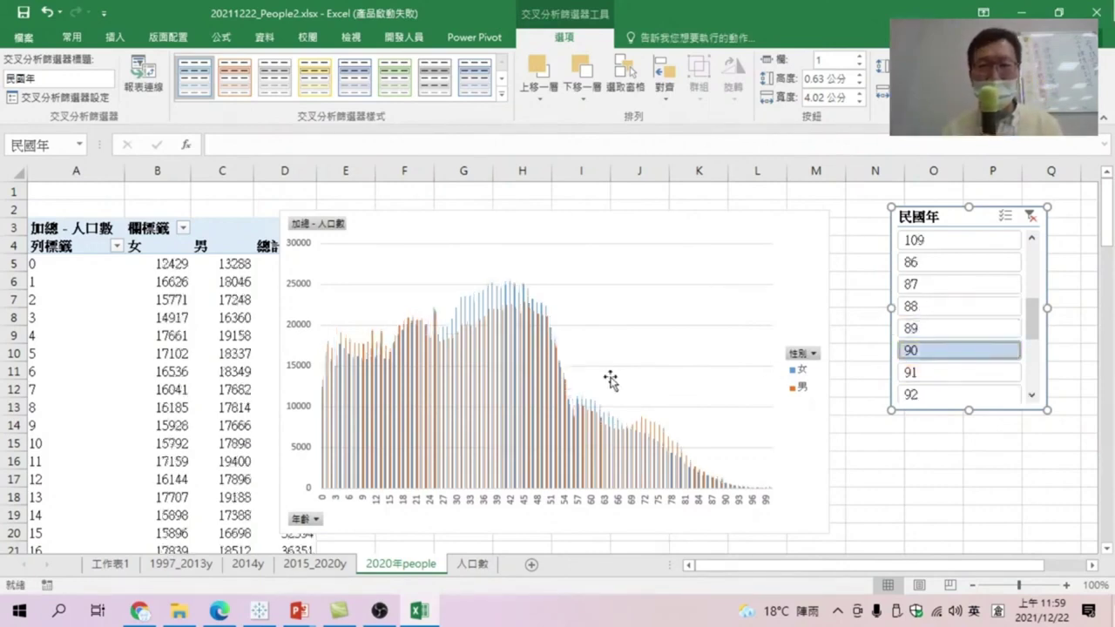
{"action": "left_click", "coordinate": [942, 371]}
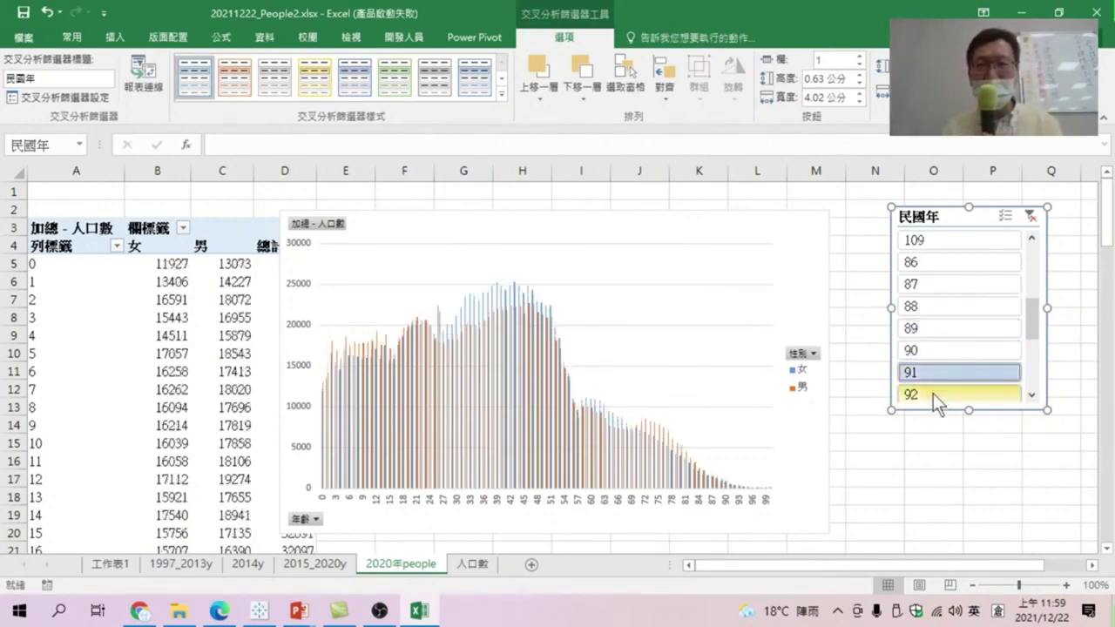
{"action": "left_click", "coordinate": [937, 392]}
{"action": "scroll", "coordinate": [949, 383], "scroll_direction": "down", "scroll_amount": 3}
{"action": "left_click", "coordinate": [942, 351]}
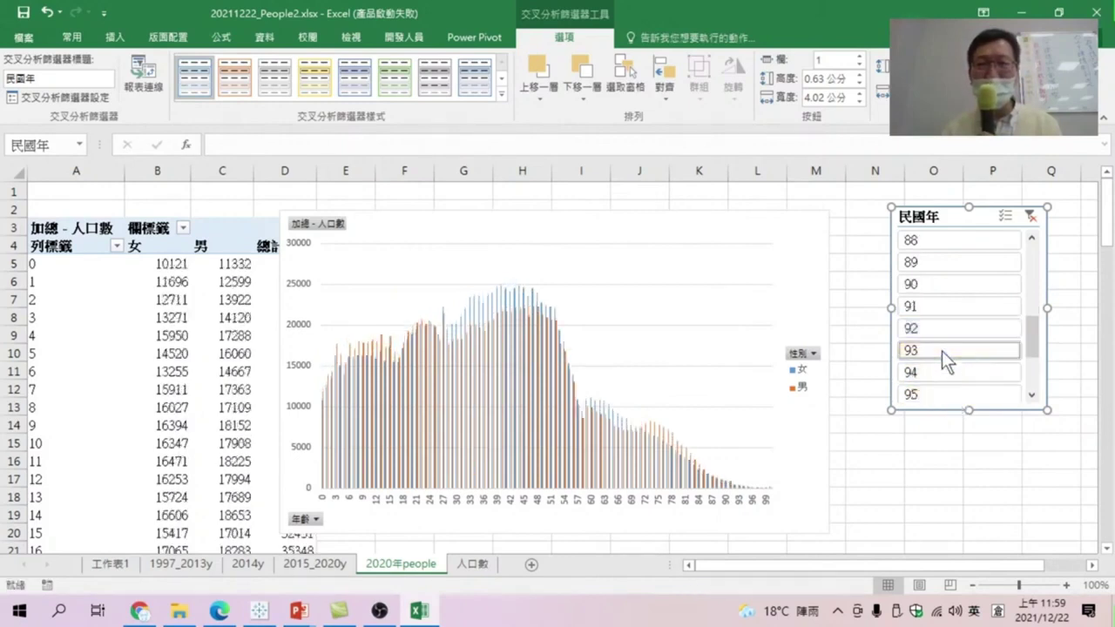